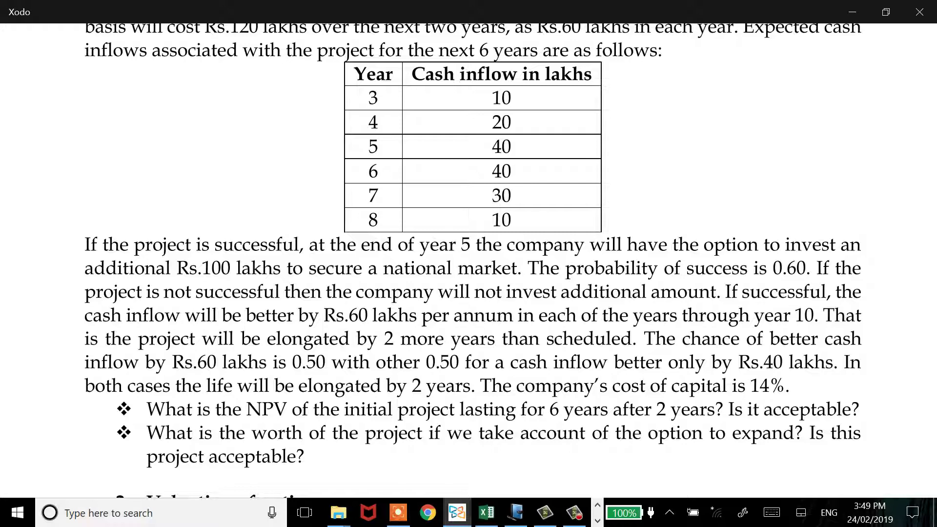
# Step: Mark the option paragraph with a stroke and bracket the year column of the cash inflow table in red ink
pyautogui.moveTo(885, 241); pyautogui.dragTo(884, 275)
pyautogui.moveTo(325, 68); pyautogui.dragTo(333, 222)
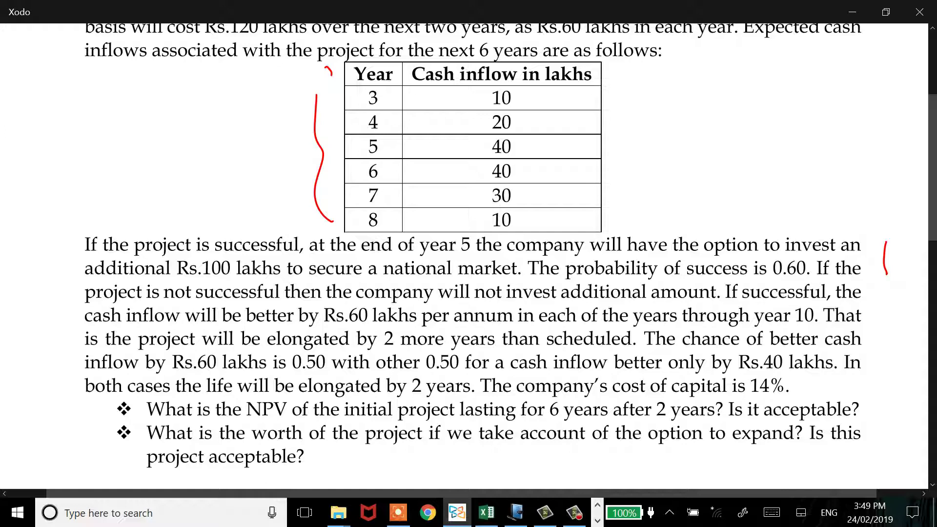
# Step: Switch to Excel and add a new blank worksheet after Sheet1 in the 1G_February_24 workbook
pyautogui.hotkey('alt', 'Tab')
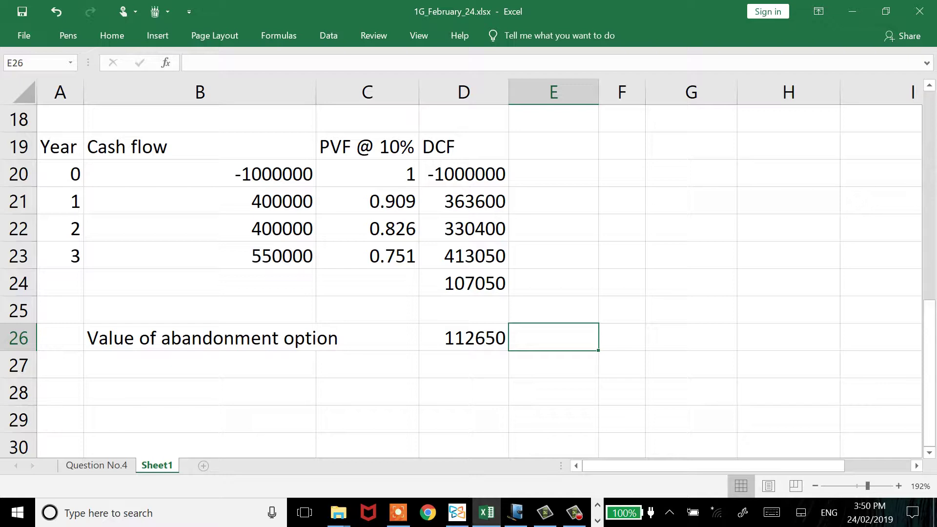
pyautogui.click(204, 466)
pyautogui.moveTo(857, 486); pyautogui.dragTo(868, 486)
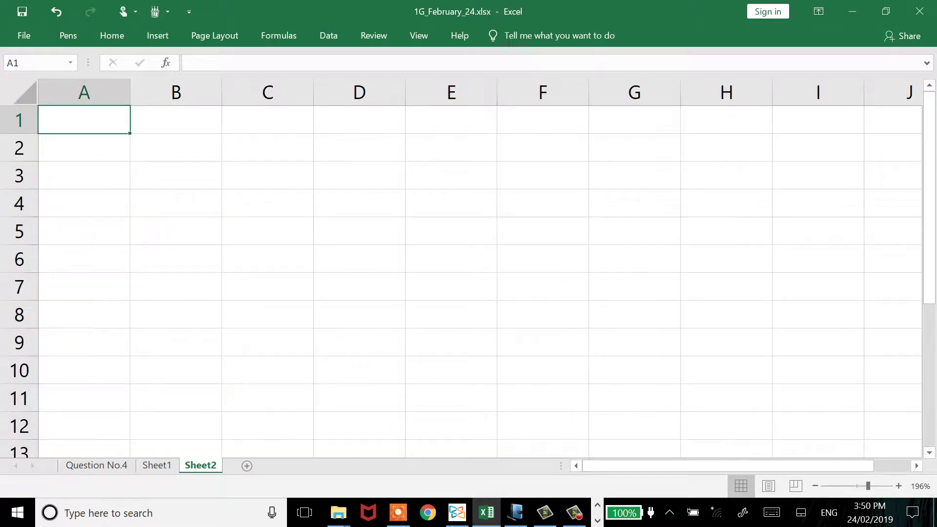
# Step: Enter the title "WN 1: NPV of base project" in cell A1 of the new sheet
pyautogui.write('Wn 1')
pyautogui.press('BackSpace')
pyautogui.press('BackSpace')
pyautogui.press('BackSpace')
pyautogui.write('N 1: NPV')
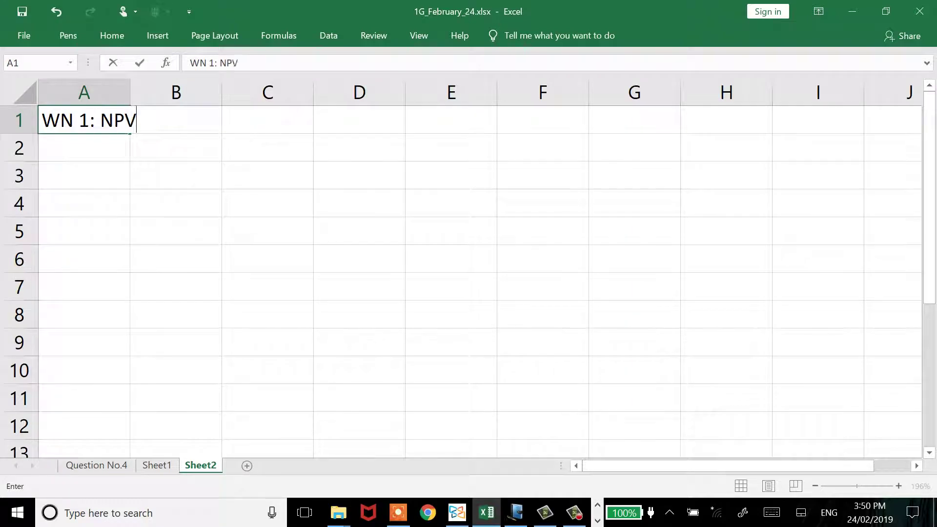
pyautogui.write(' of Por')
pyautogui.press('BackSpace')
pyautogui.press('BackSpace')
pyautogui.press('BackSpace')
pyautogui.write('bbase')
pyautogui.press('BackSpace')
pyautogui.press('BackSpace')
pyautogui.press('BackSpace')
pyautogui.press('BackSpace')
pyautogui.write('ase project')
pyautogui.press('Return')
# Step: Make the title in A1 bold and underlined
pyautogui.click(84, 120)
pyautogui.hotkey('ctrl', 'b')
pyautogui.hotkey('ctrl', 'u')
pyautogui.press('Return')
# Step: Enter the column headings Year, Cash flow, PVF and DCF in cells A2 to D2
pyautogui.write('Year')
pyautogui.press('Tab')
pyautogui.write('Cash flow')
pyautogui.hotkey('ctrl', 'Return')
pyautogui.click(268, 175)
pyautogui.click(268, 147)
pyautogui.write('PVF')
pyautogui.press('Tab')
pyautogui.write('DCF')
pyautogui.press('Down')
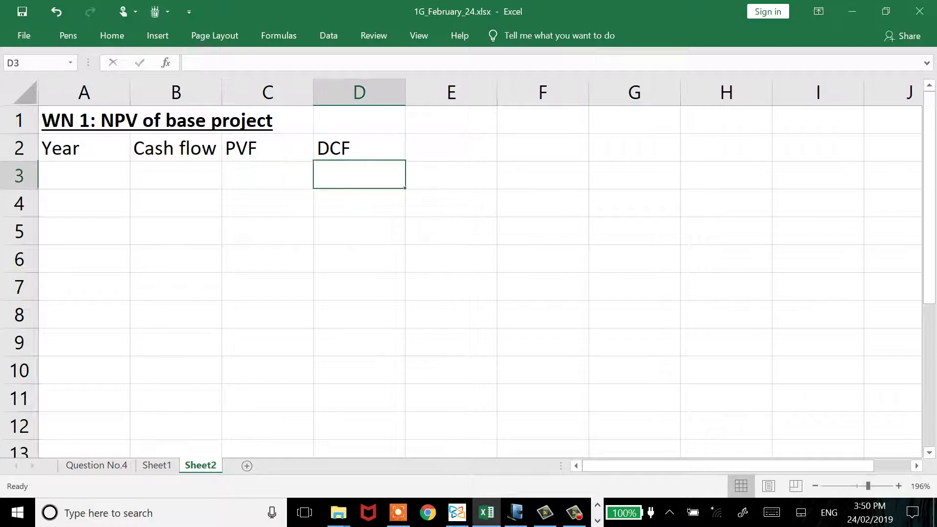
# Step: Check the cost of capital in the Xodo problem text and extend the heading in C2 to "PVF @ 14%"
pyautogui.click(84, 175)
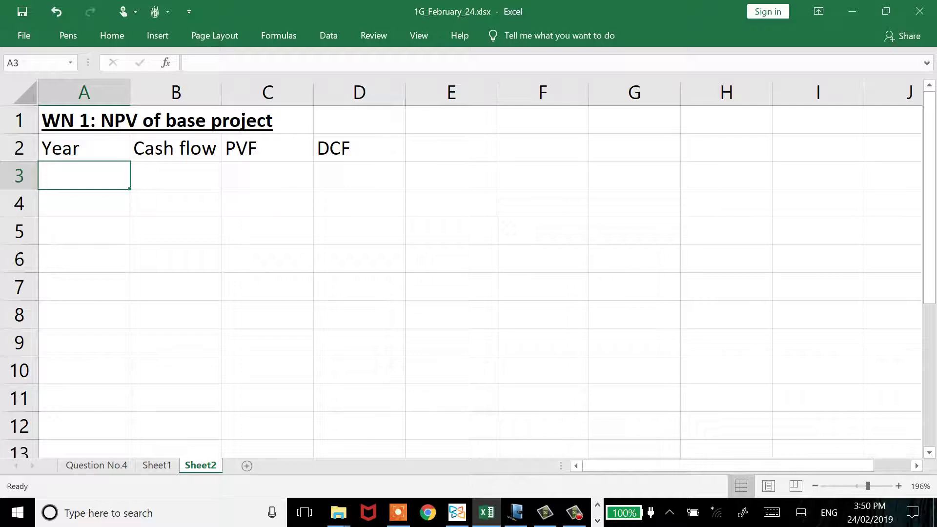
pyautogui.press('Right')
pyautogui.press('Right')
pyautogui.hotkey('alt', 'Tab')
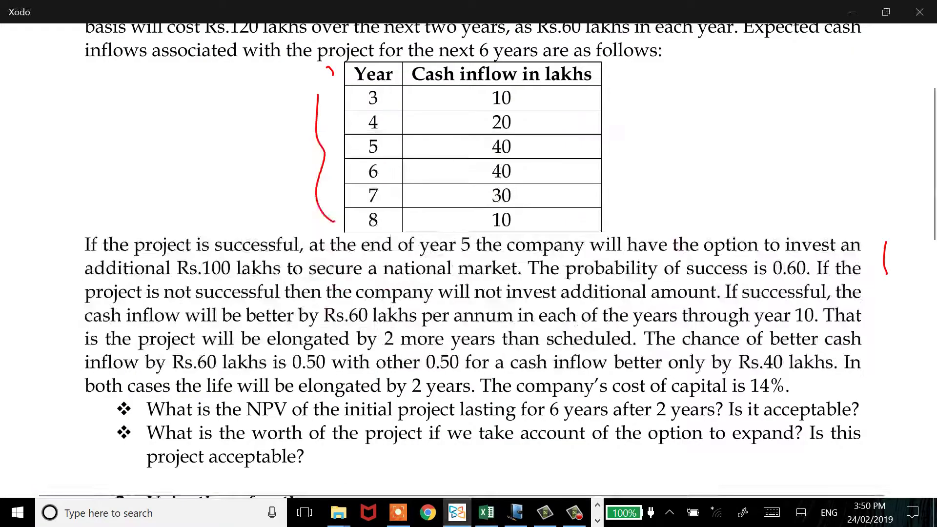
pyautogui.hotkey('alt', 'Tab')
pyautogui.press('F2')
pyautogui.write('@ 14%')
pyautogui.press('Return')
pyautogui.press('Up')
# Step: List the years 1 to 8 in the Year column, cells A3 to A10
pyautogui.press('Left')
pyautogui.press('Left')
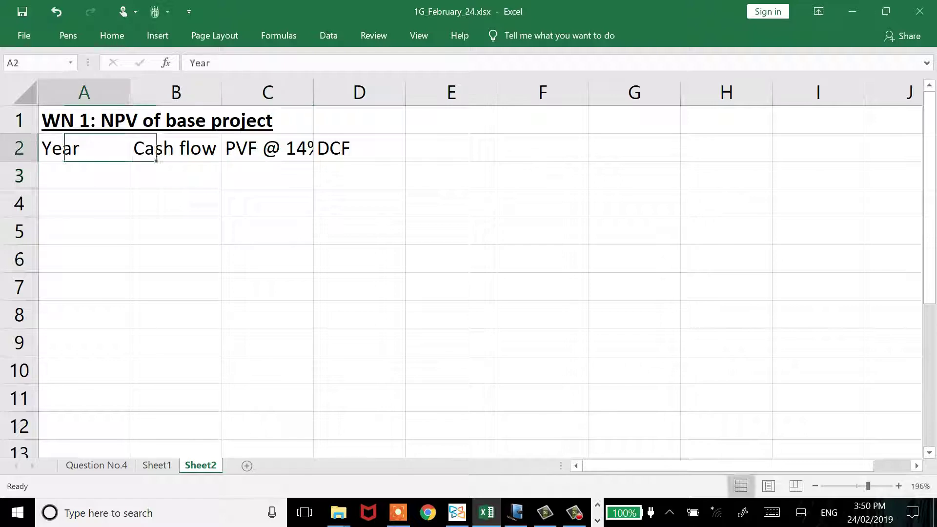
pyautogui.press('Down')
pyautogui.write('1')
pyautogui.press('Return')
pyautogui.write('2')
pyautogui.press('Return')
pyautogui.write('3 4')
pyautogui.press('Return')
pyautogui.write('5')
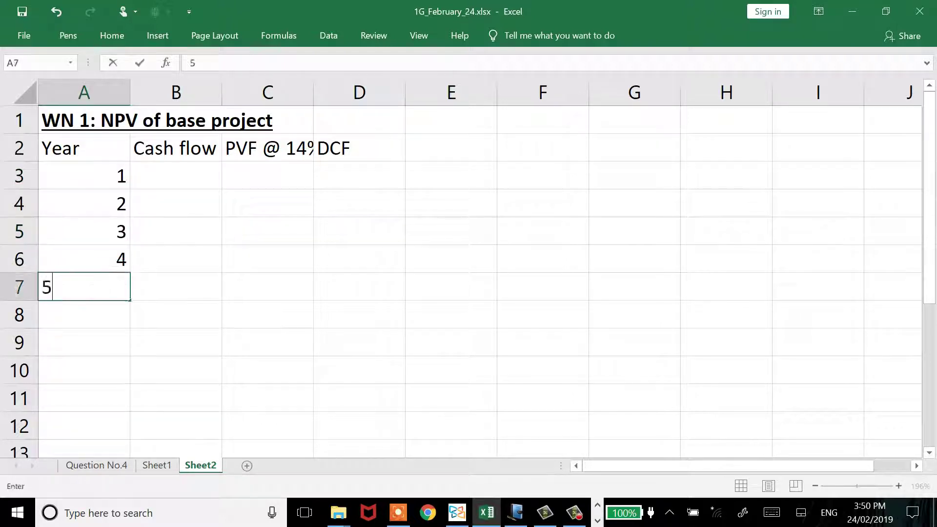
pyautogui.press('Return')
pyautogui.write('6')
pyautogui.press('Return')
pyautogui.write('7')
pyautogui.press('Return')
pyautogui.write('8')
pyautogui.press('Right')
# Step: AutoFit the widths of columns A to D to the contents of A2:D10
pyautogui.moveTo(84, 148); pyautogui.dragTo(359, 370)
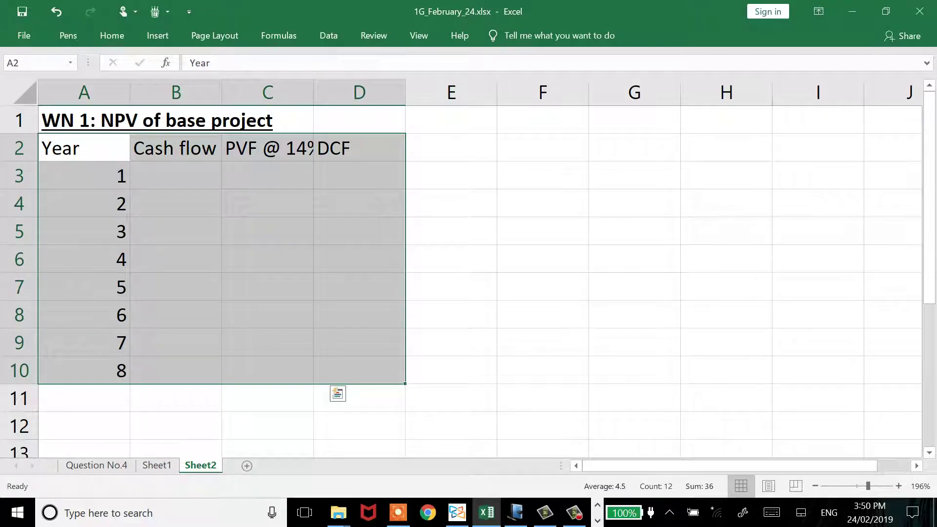
pyautogui.hotkey('alt', 'h')
pyautogui.press('o')
pyautogui.press('i')
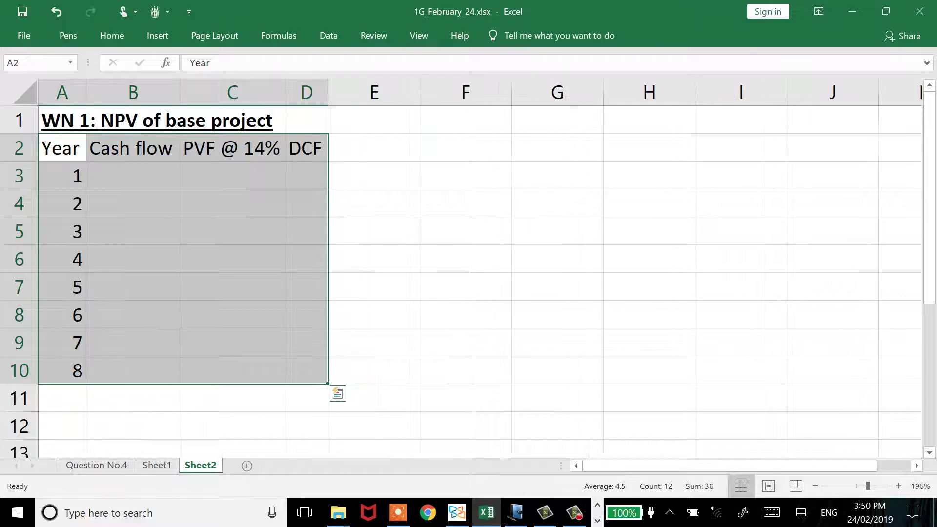
# Step: Look up the development cost in the Xodo problem text and enter -60 as the cash flow for years 1 and 2
pyautogui.click(133, 148)
pyautogui.click(132, 175)
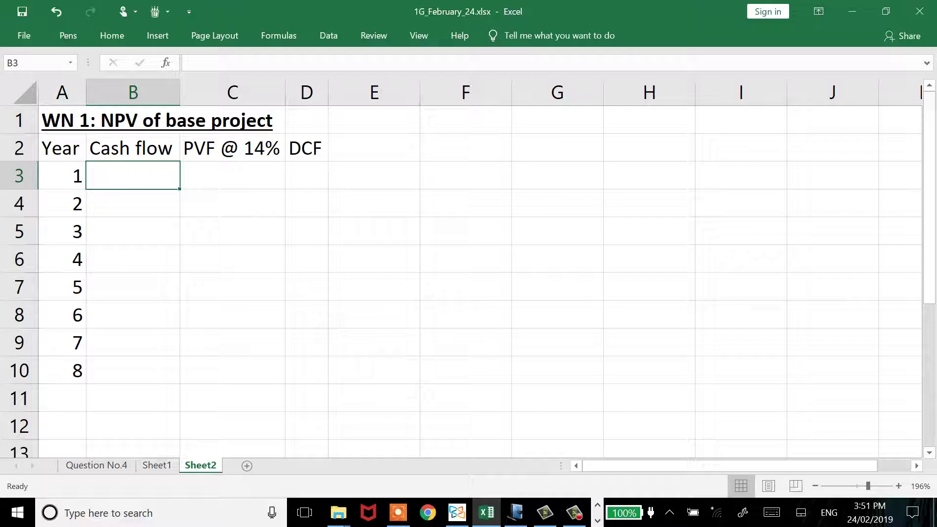
pyautogui.hotkey('alt', 'Tab')
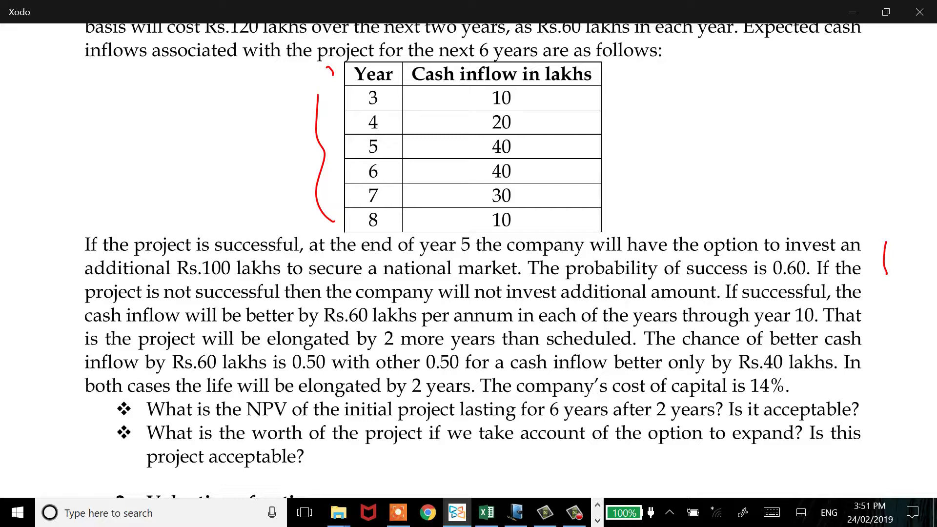
pyautogui.scroll(3, 486, 261)
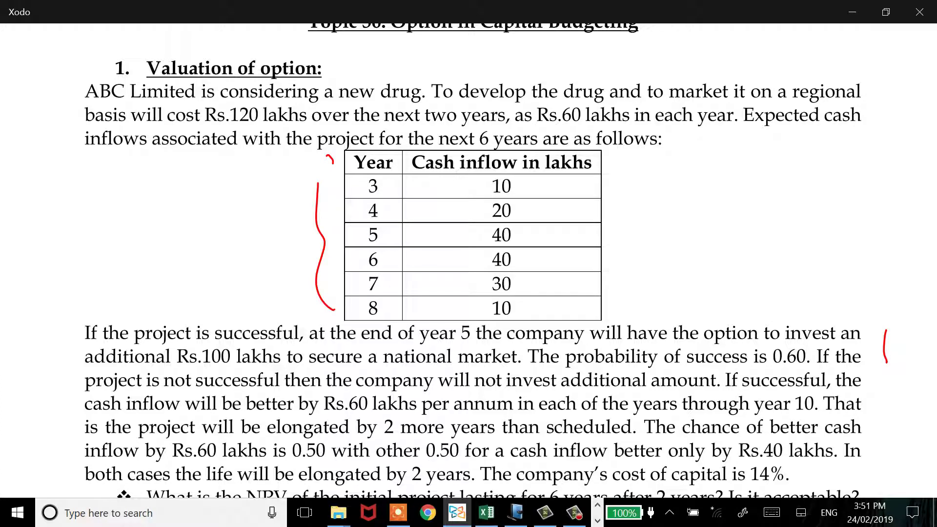
pyautogui.hotkey('alt', 'Tab')
pyautogui.write('-60')
pyautogui.press('Return')
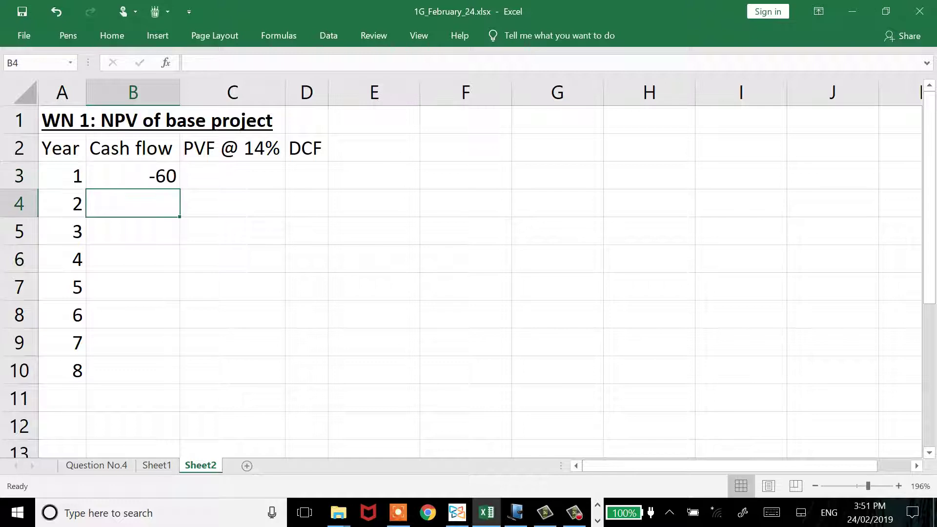
pyautogui.write('-60')
pyautogui.press('Return')
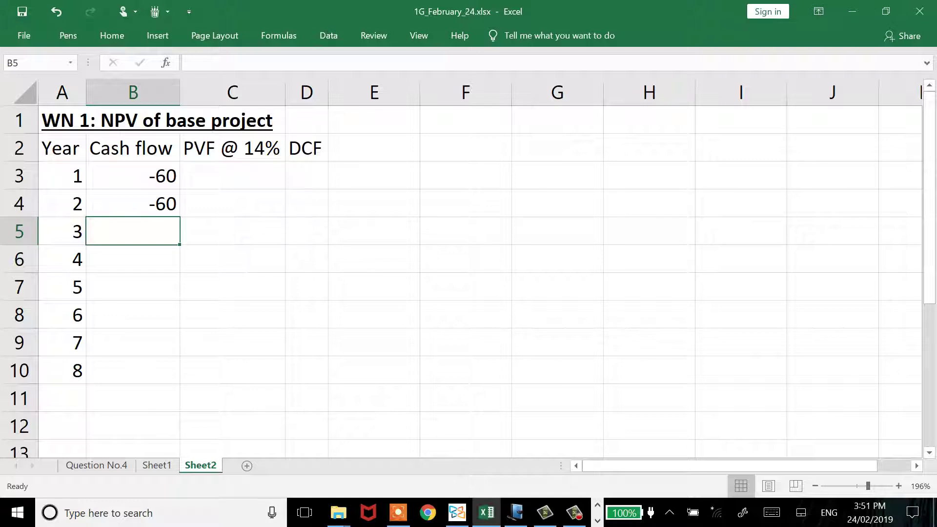
# Step: Enter the cash inflows 10, 20, 40, 40, 30 and 10 for years 3 to 8 in B5:B10, checking them against the problem table
pyautogui.hotkey('alt', 'Tab')
pyautogui.hotkey('alt', 'Tab')
pyautogui.write('10')
pyautogui.press('Return')
pyautogui.write('20')
pyautogui.press('Return')
pyautogui.write('4')
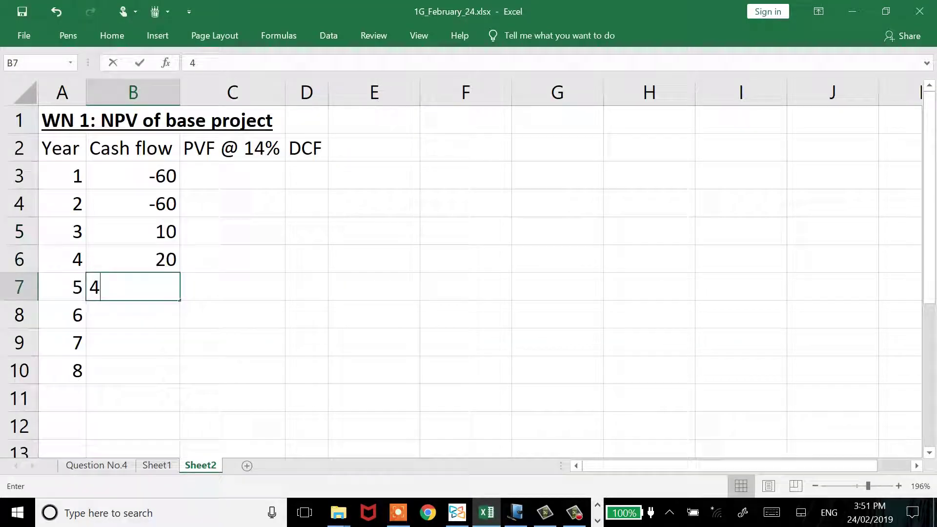
pyautogui.write('0')
pyautogui.press('Return')
pyautogui.hotkey('alt', 'Tab')
pyautogui.hotkey('alt', 'Tab')
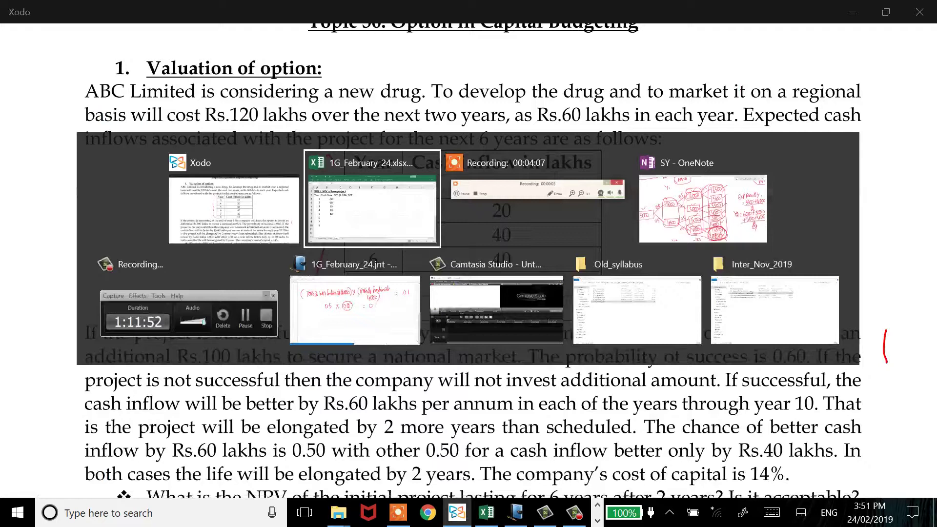
pyautogui.write('40')
pyautogui.press('Return')
pyautogui.write('30')
pyautogui.press('Return')
pyautogui.write('1')
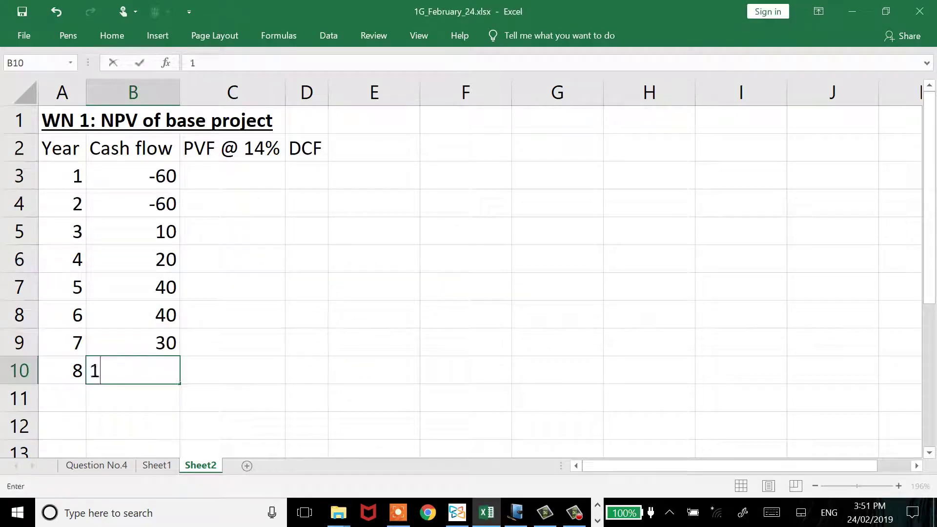
pyautogui.write('0')
pyautogui.press('Return')
# Step: Calculate the year 1 present value factor in C3 with =ROUND(1/1.14^A3,3)
pyautogui.press('Right')
pyautogui.click(232, 175)
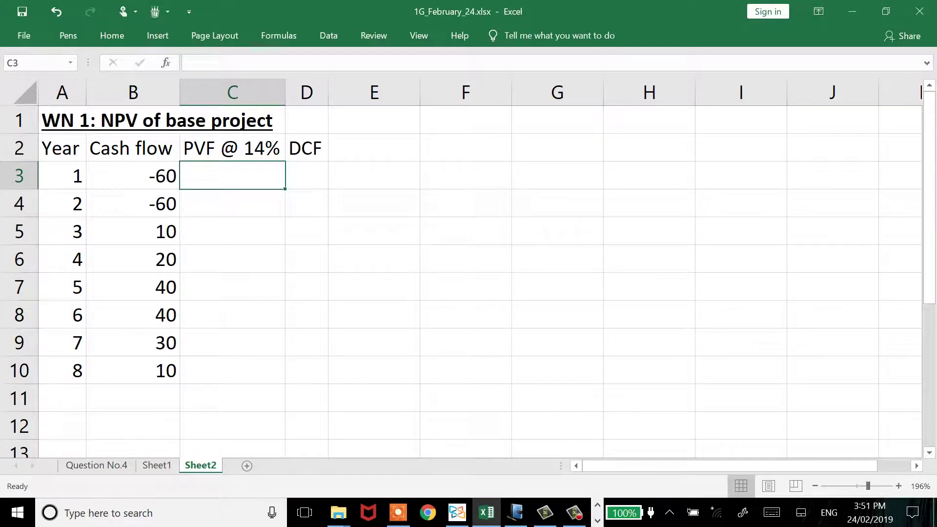
pyautogui.write('=round(1/1.14^')
pyautogui.press('Left')
pyautogui.press('Left')
pyautogui.write(',3)')
pyautogui.press('Return')
# Step: Fill the present value factor formula down from C3 to C10
pyautogui.press('Up')
pyautogui.hotkey('shift', 'Down')
pyautogui.hotkey('shift', 'Down')
pyautogui.hotkey('shift', 'Down')
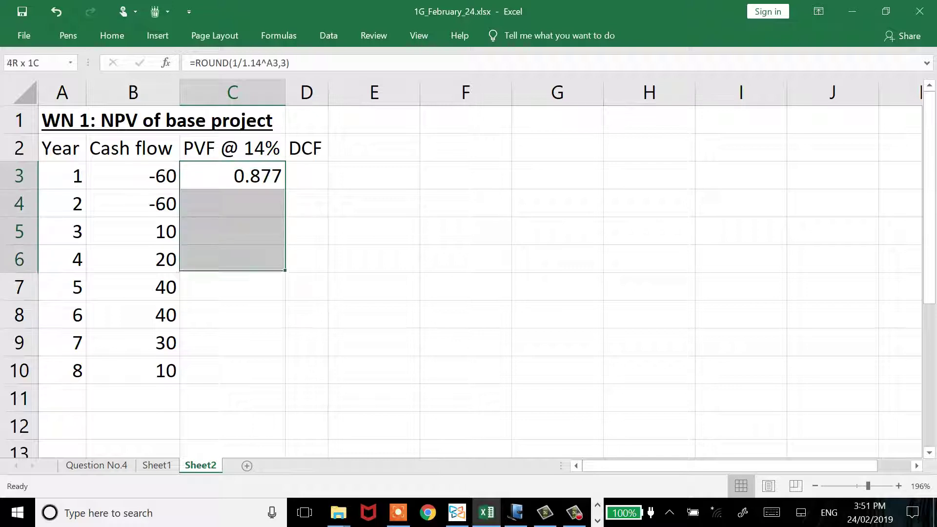
pyautogui.hotkey('shift', 'Down')
pyautogui.hotkey('shift', 'Down')
pyautogui.hotkey('shift', 'Down')
pyautogui.hotkey('shift', 'Down')
pyautogui.hotkey('ctrl', 'd')
# Step: Calculate the year 1 discounted cash flow in D3 with =ROUND(B3*C3,2)
pyautogui.press('Right')
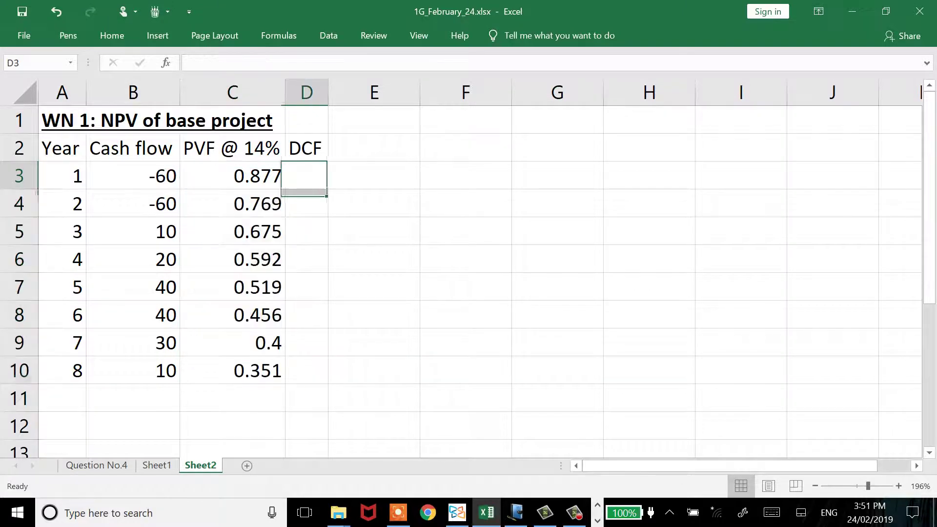
pyautogui.write('=round(')
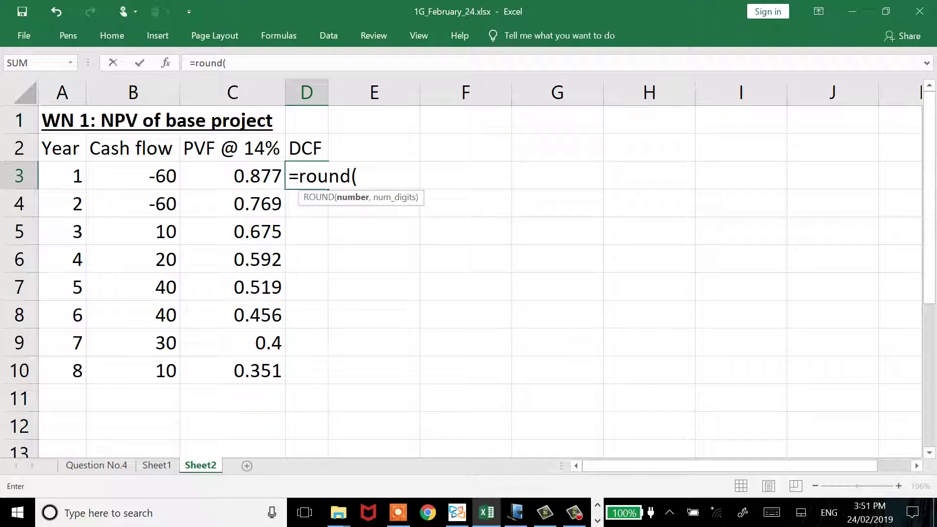
pyautogui.press('Left')
pyautogui.press('Left')
pyautogui.write('*')
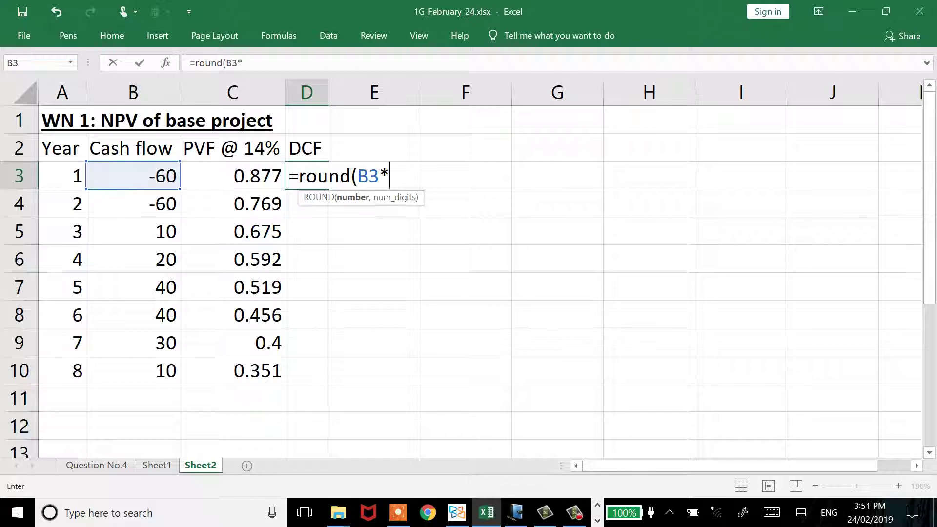
pyautogui.press('Left')
pyautogui.write('2')
pyautogui.press('BackSpace')
pyautogui.write(',2')
pyautogui.press('Return')
# Step: Widen column D to show the full decimals and fill the discounted cash flow formula down from D3 to D10
pyautogui.click(307, 175)
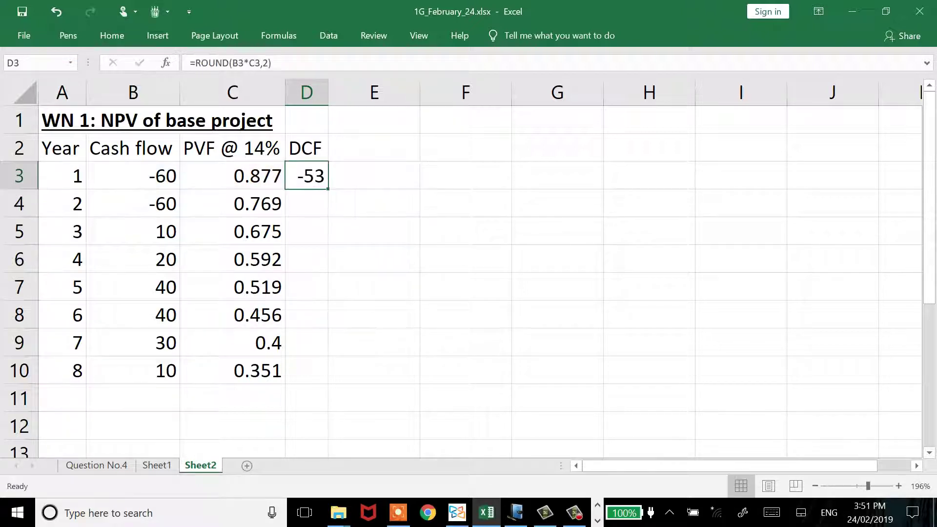
pyautogui.moveTo(307, 176); pyautogui.dragTo(307, 370)
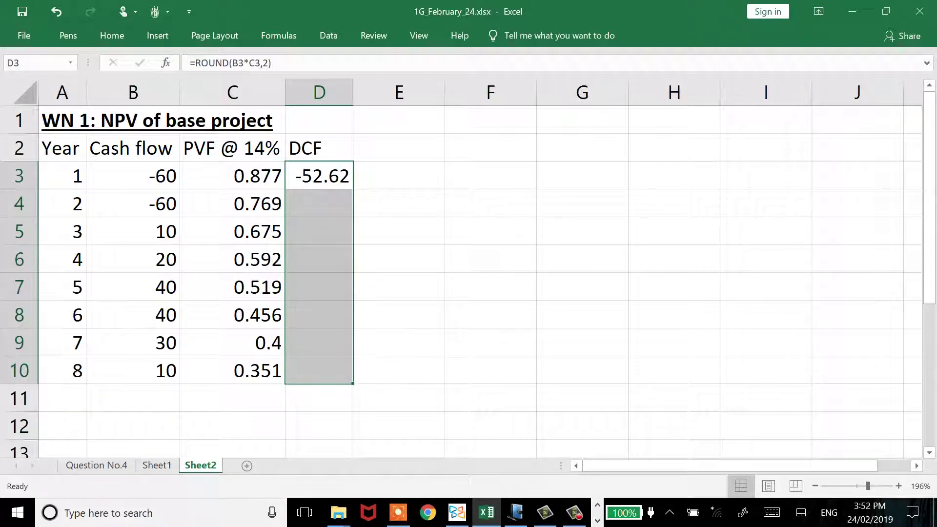
pyautogui.hotkey('ctrl', 'd')
# Step: Total the discounted cash flows D3:D10 with a SUM formula in D11
pyautogui.click(318, 398)
pyautogui.write('=su')
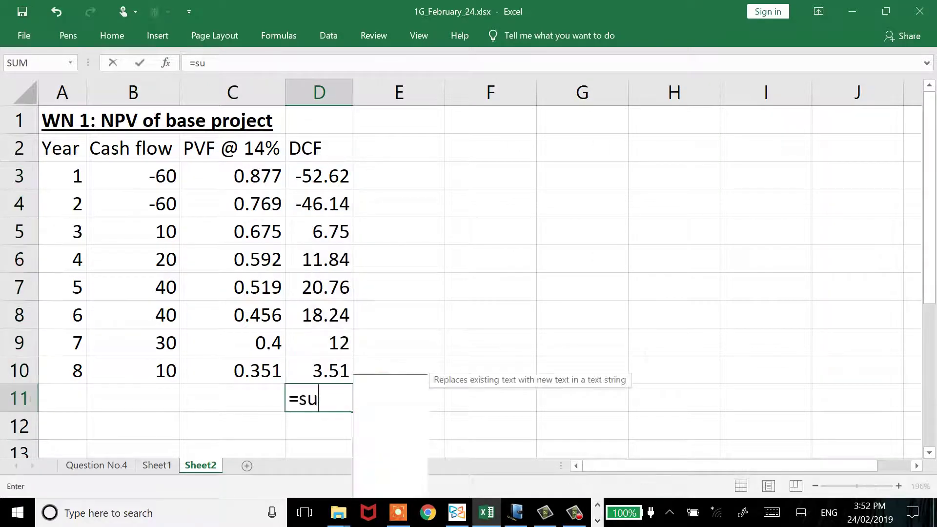
pyautogui.write('m(')
pyautogui.moveTo(318, 371); pyautogui.dragTo(319, 176)
pyautogui.write(')')
pyautogui.press('Return')
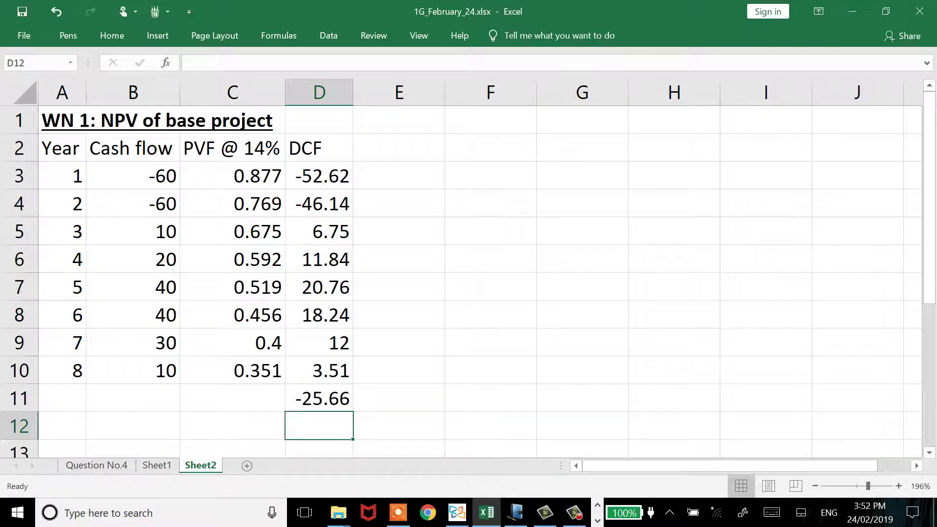
# Step: Copy the base project NPV table in A1:D11 and paste it starting at F1
pyautogui.click(62, 397)
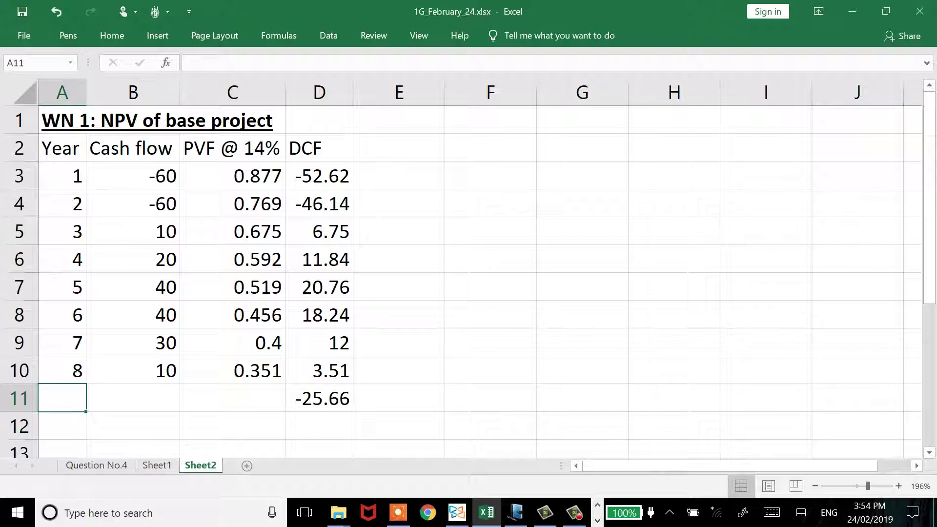
pyautogui.press('Up')
pyautogui.press('Up')
pyautogui.press('Up')
pyautogui.press('Up')
pyautogui.press('Up')
pyautogui.press('Up')
pyautogui.press('Up')
pyautogui.press('Up')
pyautogui.press('Up')
pyautogui.press('Up')
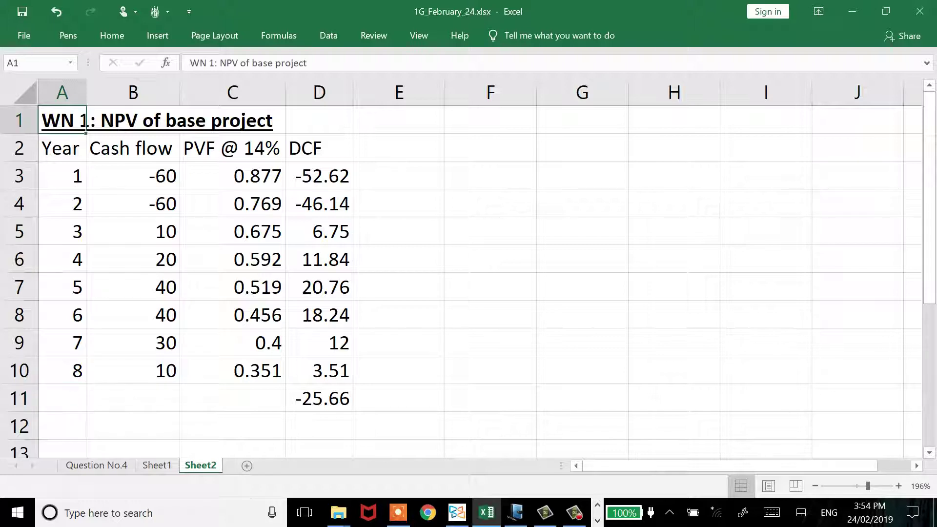
pyautogui.hotkey('shift', 'Right')
pyautogui.hotkey('shift', 'Right')
pyautogui.hotkey('shift', 'Right')
pyautogui.hotkey('shift', 'Down')
pyautogui.hotkey('shift', 'Down')
pyautogui.hotkey('shift', 'Down')
pyautogui.hotkey('shift', 'Down')
pyautogui.hotkey('shift', 'Down')
pyautogui.hotkey('shift', 'Down')
pyautogui.hotkey('shift', 'Down')
pyautogui.hotkey('shift', 'Down')
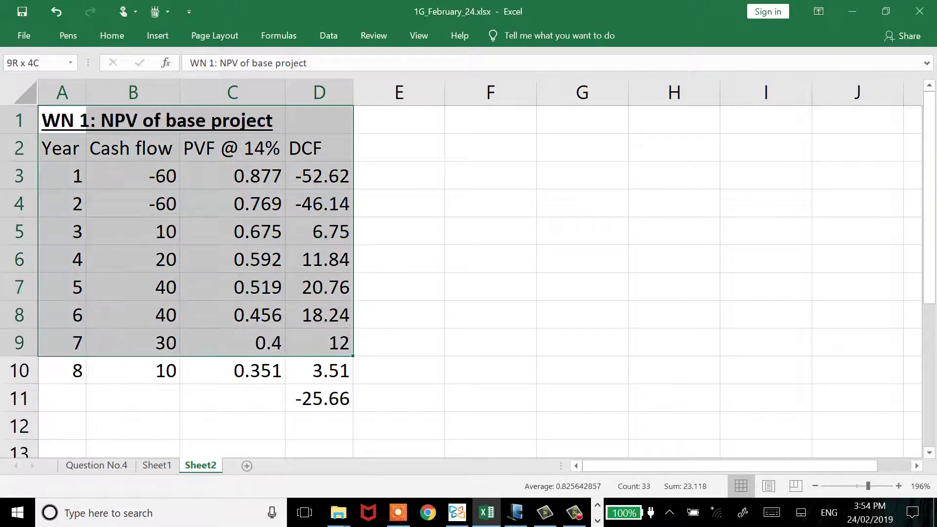
pyautogui.hotkey('shift', 'Down')
pyautogui.hotkey('shift', 'Down')
pyautogui.hotkey('shift', 'Down')
pyautogui.hotkey('shift', 'Up')
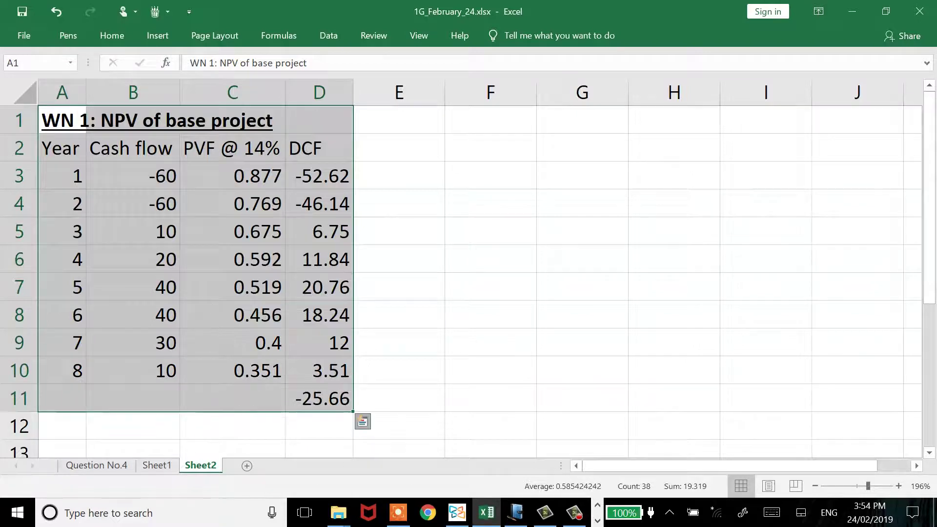
pyautogui.hotkey('ctrl', 'q')
pyautogui.press('Escape')
pyautogui.hotkey('ctrl', 'c')
pyautogui.press('Right')
pyautogui.press('Right')
pyautogui.press('Right')
pyautogui.press('Right')
pyautogui.press('Right')
pyautogui.hotkey('ctrl', 'v')
# Step: Change the copied table's heading in F1 to "WN 2: Value of expansion option"
pyautogui.click(572, 120)
pyautogui.doubleClick(572, 120)
pyautogui.hotkey('ctrl', 'Left')
pyautogui.hotkey('ctrl', 'Left')
pyautogui.hotkey('ctrl', 'Left')
pyautogui.press('Right')
pyautogui.press('BackSpace')
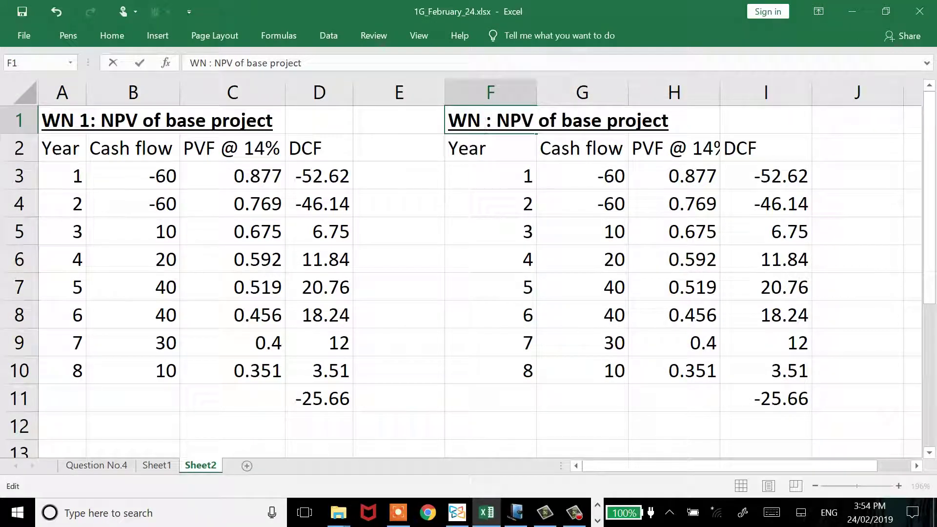
pyautogui.write('2')
pyautogui.hotkey('ctrl', 'Right')
pyautogui.hotkey('ctrl', 'shift', 'Right')
pyautogui.hotkey('ctrl', 'shift', 'Right')
pyautogui.hotkey('ctrl', 'shift', 'Right')
pyautogui.hotkey('ctrl', 'shift', 'Right')
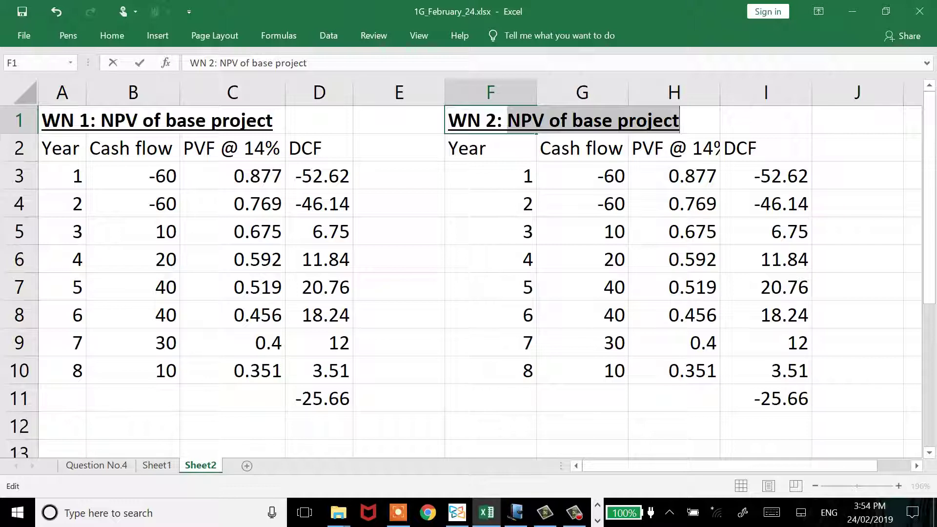
pyautogui.write('Value of expansion ')
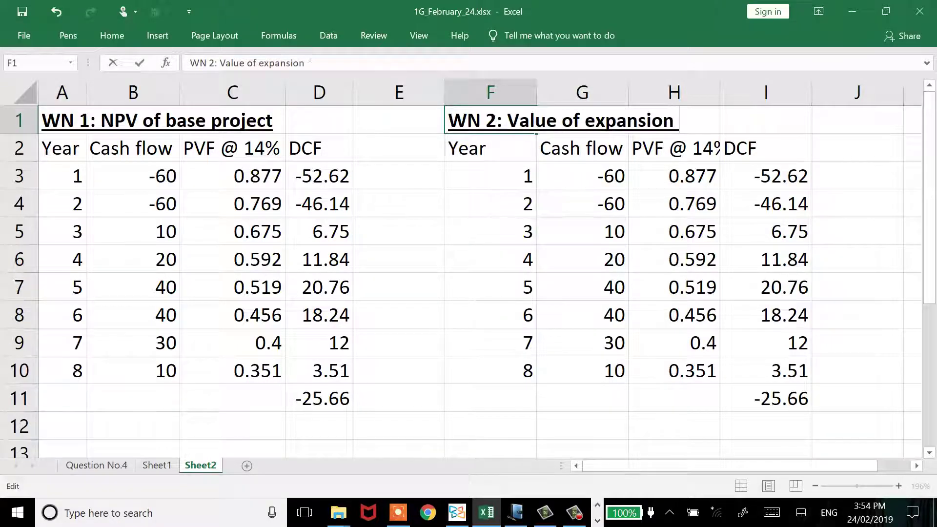
pyautogui.write('option')
pyautogui.press('Return')
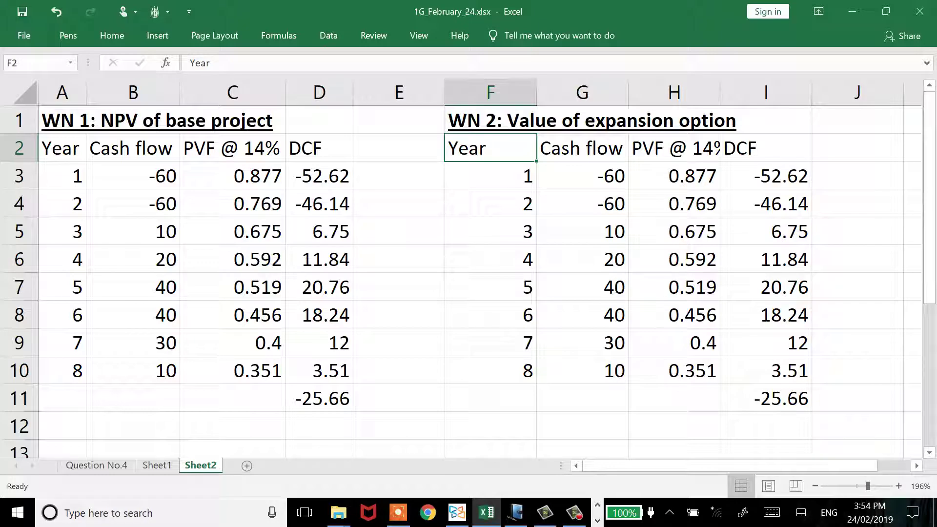
# Step: Clear the last three year rows, F8:I10, of the expansion option table
pyautogui.press('Down')
pyautogui.press('Down')
pyautogui.press('Down')
pyautogui.press('Down')
pyautogui.press('Down')
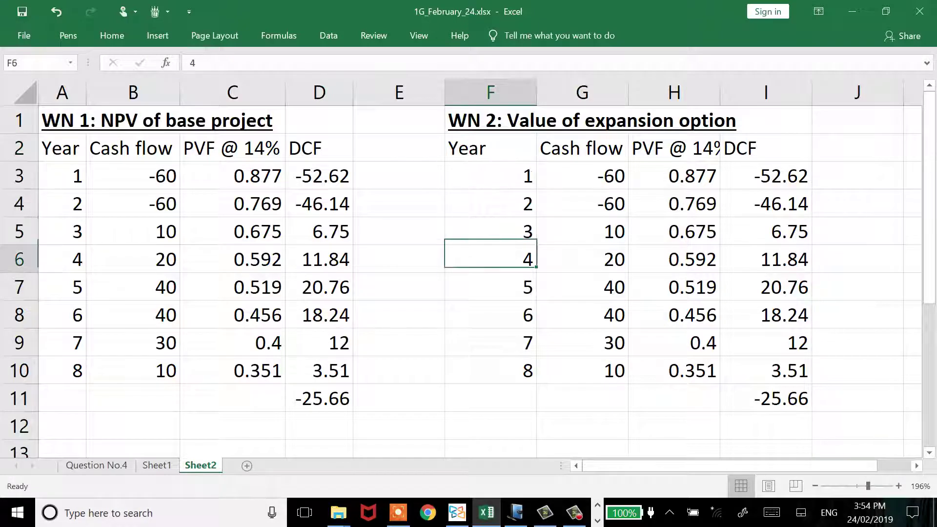
pyautogui.press('Down')
pyautogui.hotkey('ctrl', 'shift', 'Right')
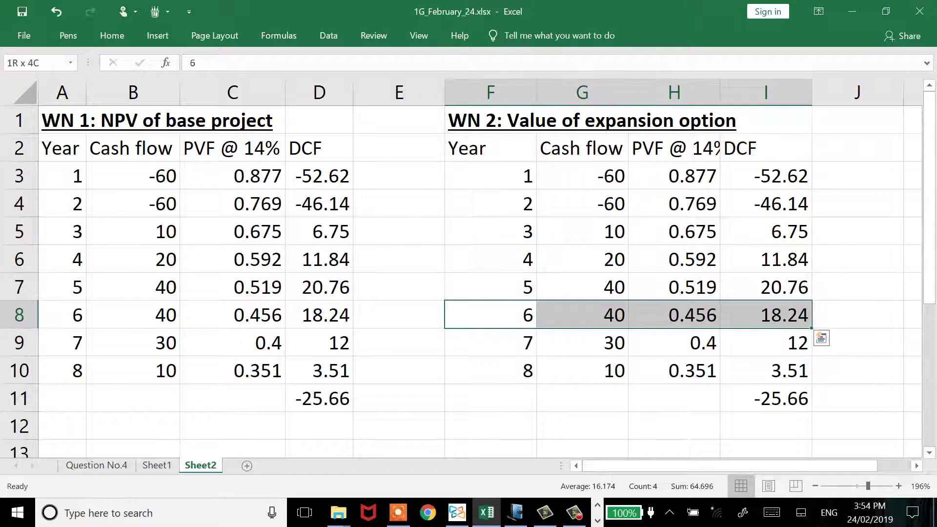
pyautogui.hotkey('shift', 'Down')
pyautogui.hotkey('shift', 'Down')
pyautogui.press('Delete')
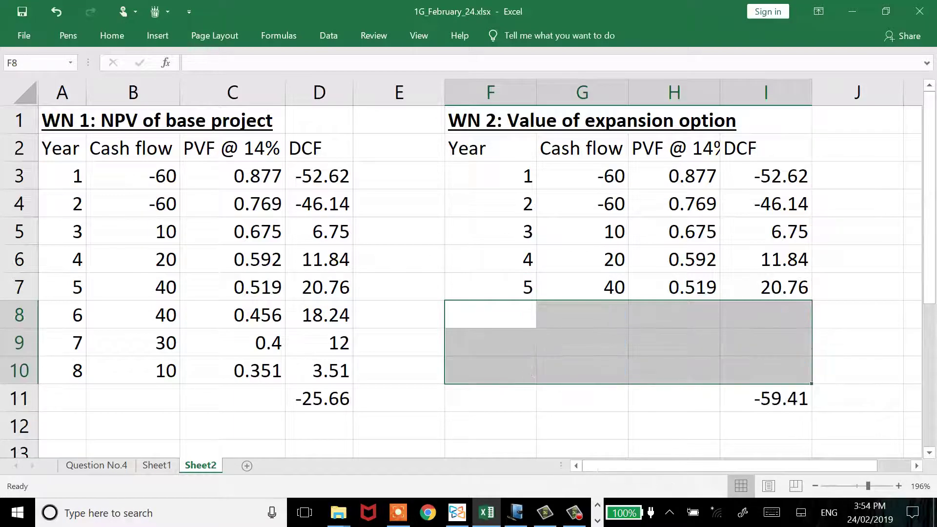
pyautogui.press('Up')
pyautogui.press('Up')
pyautogui.press('Up')
pyautogui.press('Left')
pyautogui.press('Up')
pyautogui.press('Up')
pyautogui.press('Right')
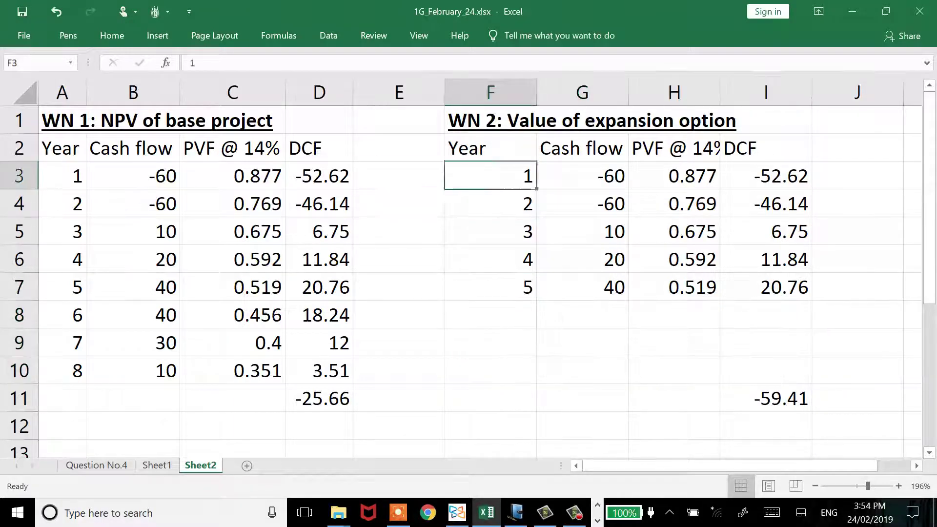
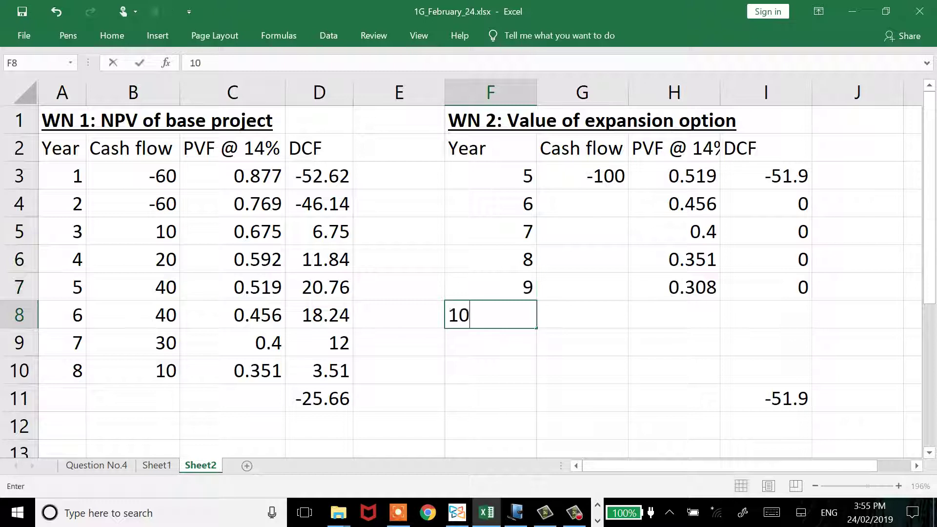
# Step: Enter 50 as the year 6 cash flow in G4 and copy it down through year 10 in G8
pyautogui.click(581, 231)
pyautogui.click(582, 203)
pyautogui.write('50')
pyautogui.press('Return')
pyautogui.hotkey('ctrl', 'd')
pyautogui.press('Down')
pyautogui.hotkey('ctrl', 'd')
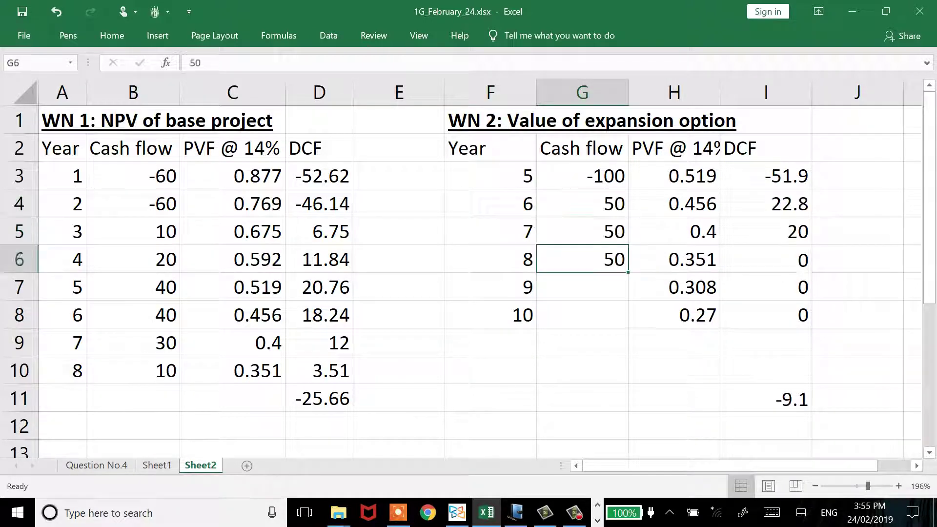
pyautogui.press('Down')
pyautogui.hotkey('ctrl', 'd')
pyautogui.press('Down')
pyautogui.hotkey('ctrl', 'd')
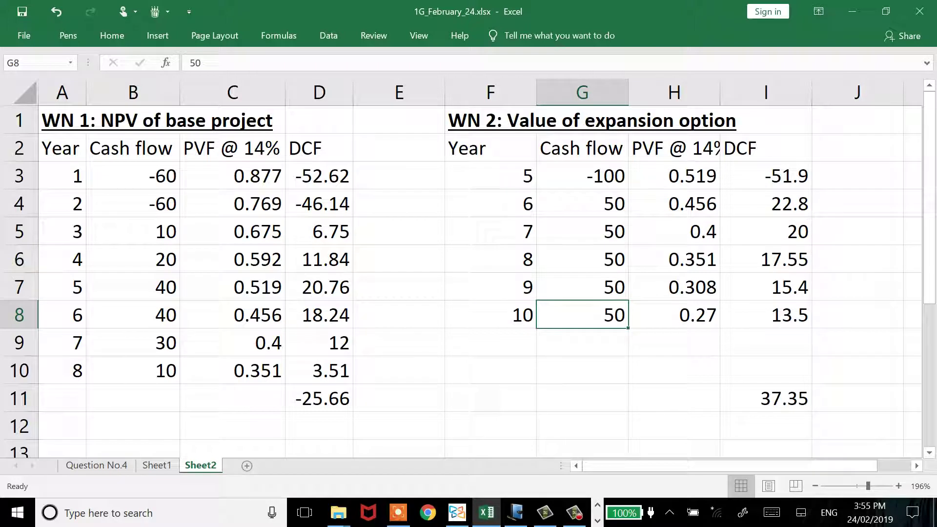
# Step: Label cell F12 below the expansion table "Value of expansion option"
pyautogui.press('Down')
pyautogui.press('Down')
pyautogui.press('Down')
pyautogui.press('Down')
pyautogui.press('Down')
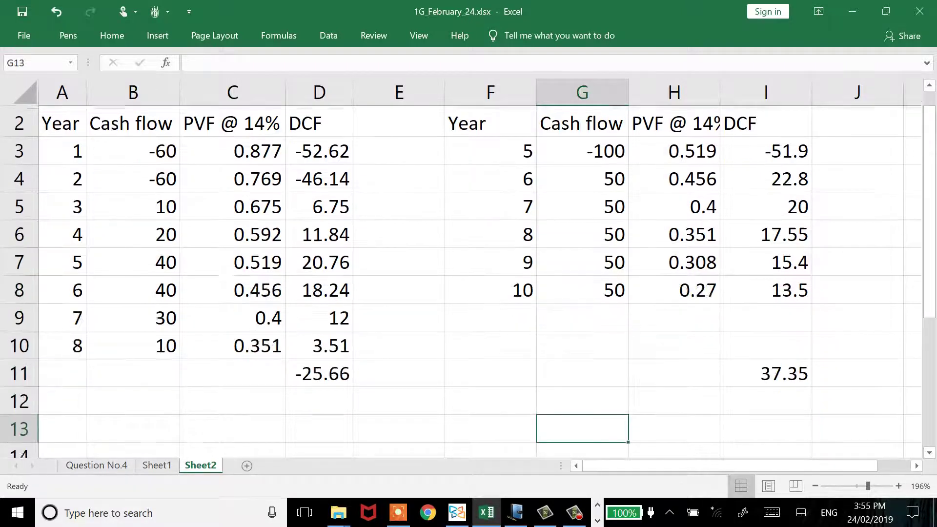
pyautogui.press('Up')
pyautogui.press('Left')
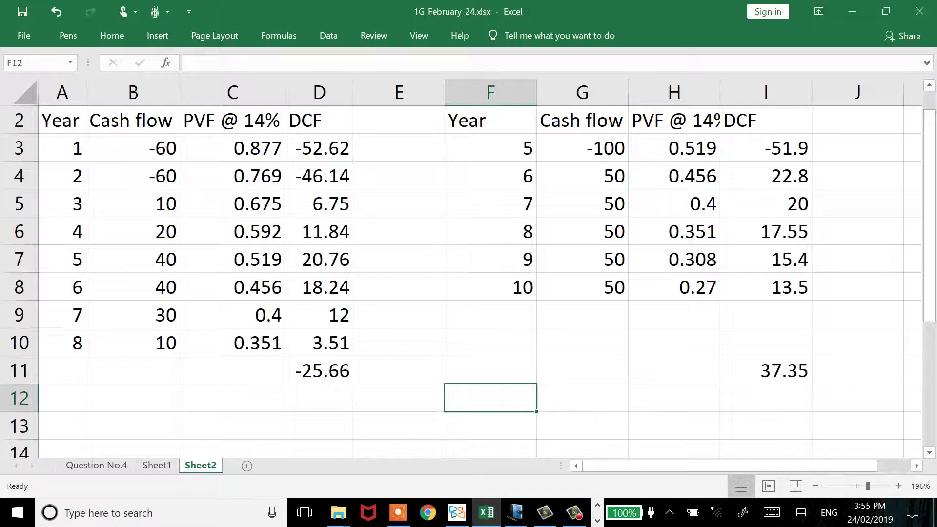
pyautogui.write('Value of expl')
pyautogui.write('aion')
pyautogui.press('BackSpace')
pyautogui.press('BackSpace')
pyautogui.press('BackSpace')
pyautogui.press('BackSpace')
pyautogui.press('BackSpace')
pyautogui.write('ansion')
pyautogui.press('BackSpace')
pyautogui.press('BackSpace')
pyautogui.write('nsion option')
pyautogui.press('Return')
# Step: Calculate the expansion option's probability-weighted value in I12 with =I11*0.6
pyautogui.press('Right')
pyautogui.press('Right')
pyautogui.press('Right')
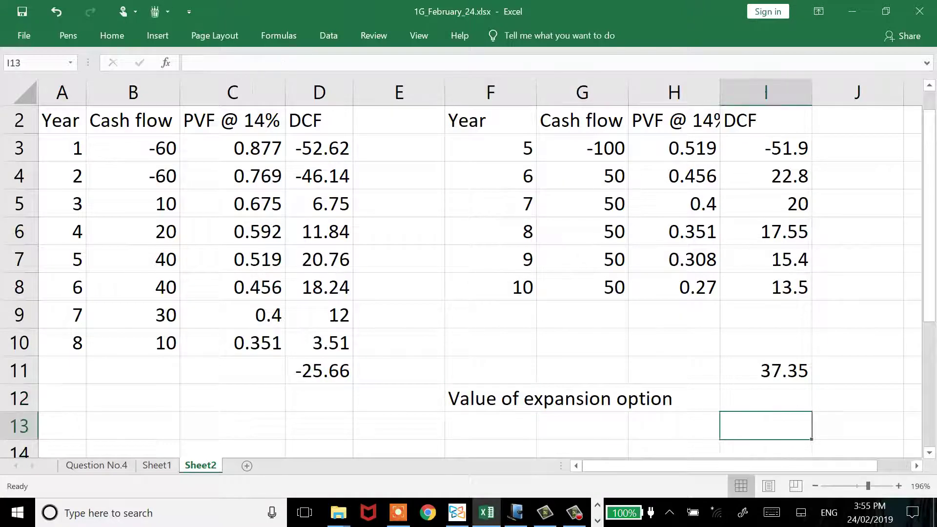
pyautogui.press('Up')
pyautogui.write('=')
pyautogui.press('Up')
pyautogui.write('*0.6')
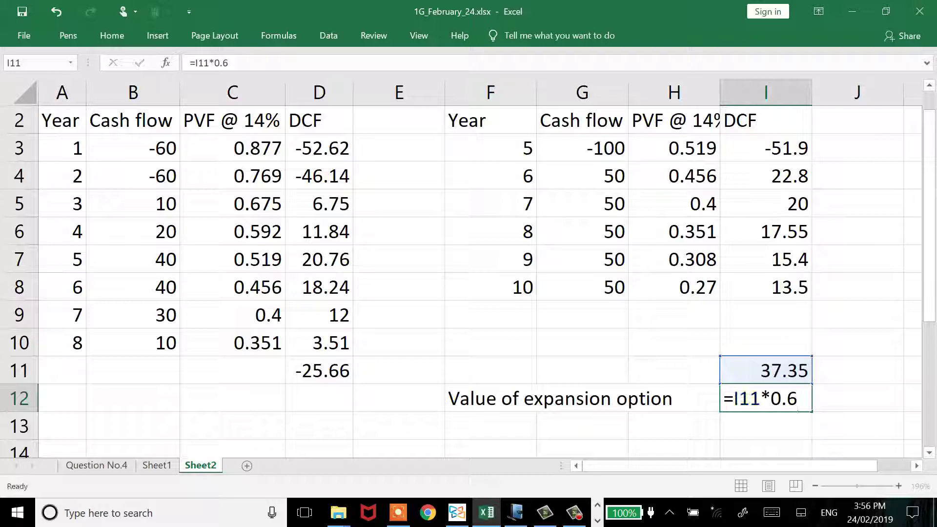
pyautogui.press('Return')
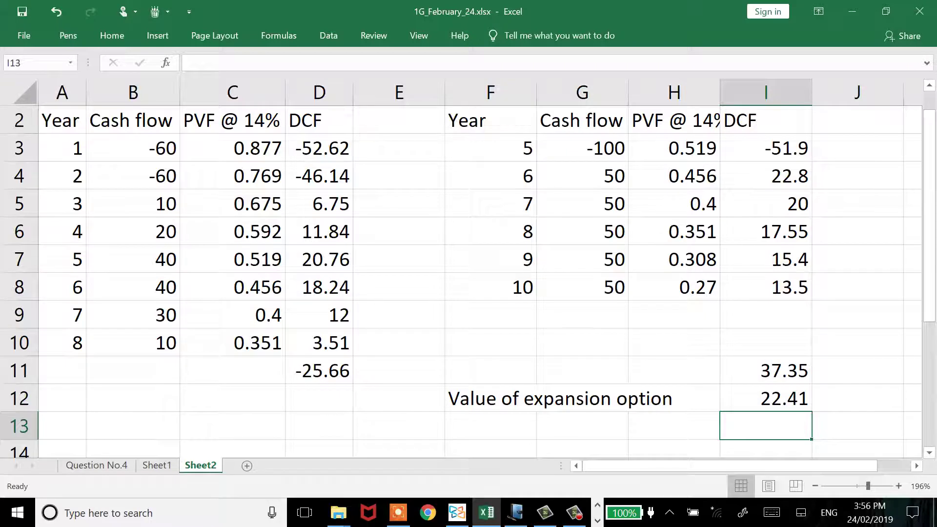
# Step: Label cell F14 "NPV of final project"
pyautogui.press('Down')
pyautogui.press('Down')
pyautogui.press('Left')
pyautogui.press('Left')
pyautogui.press('Left')
pyautogui.press('Up')
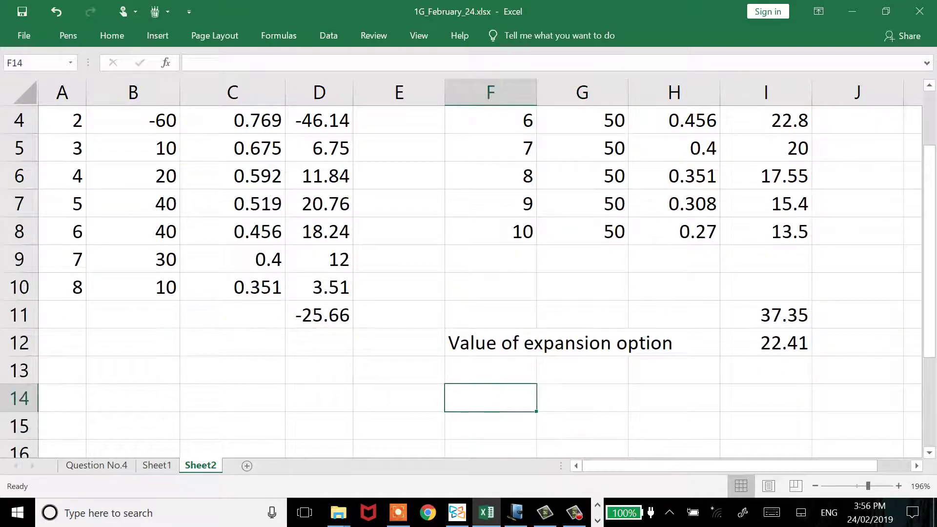
pyautogui.write('NPV of fina')
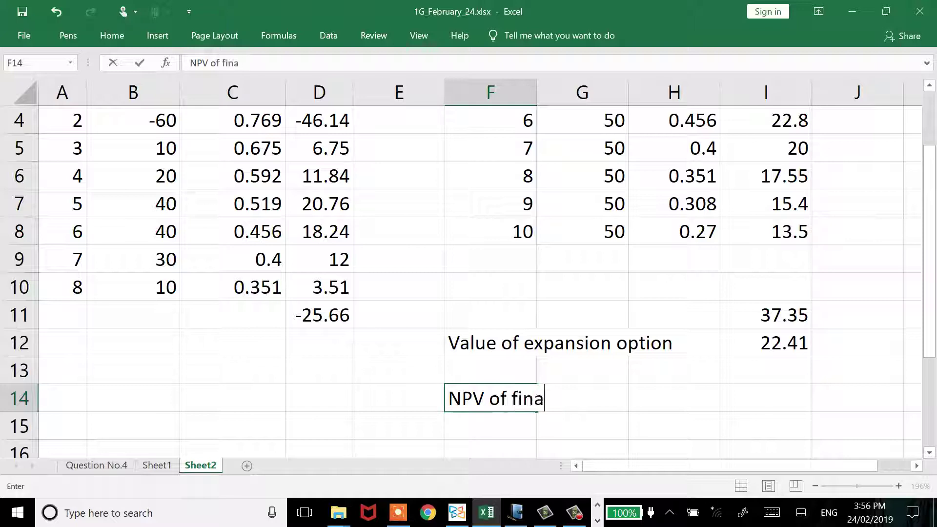
pyautogui.write('l project')
pyautogui.press('Return')
# Step: Calculate the final project's NPV in I14 by adding the base NPV and the option value with =D11+I12
pyautogui.press('Right')
pyautogui.press('Right')
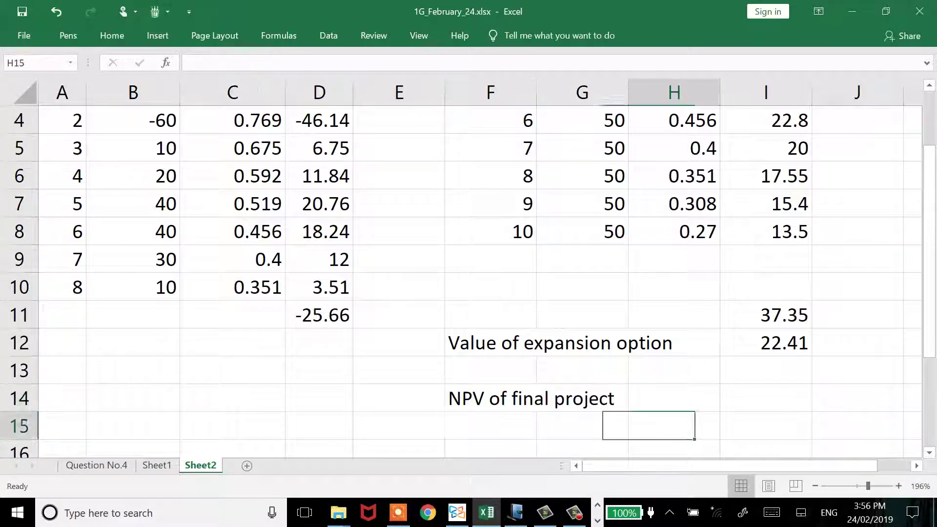
pyautogui.press('Right')
pyautogui.press('Up')
pyautogui.press('Up')
pyautogui.press('Down')
pyautogui.write('=')
pyautogui.press('Left')
pyautogui.press('Left')
pyautogui.press('Left')
pyautogui.press('Left')
pyautogui.press('Up')
pyautogui.press('Up')
pyautogui.press('Up')
pyautogui.press('Left')
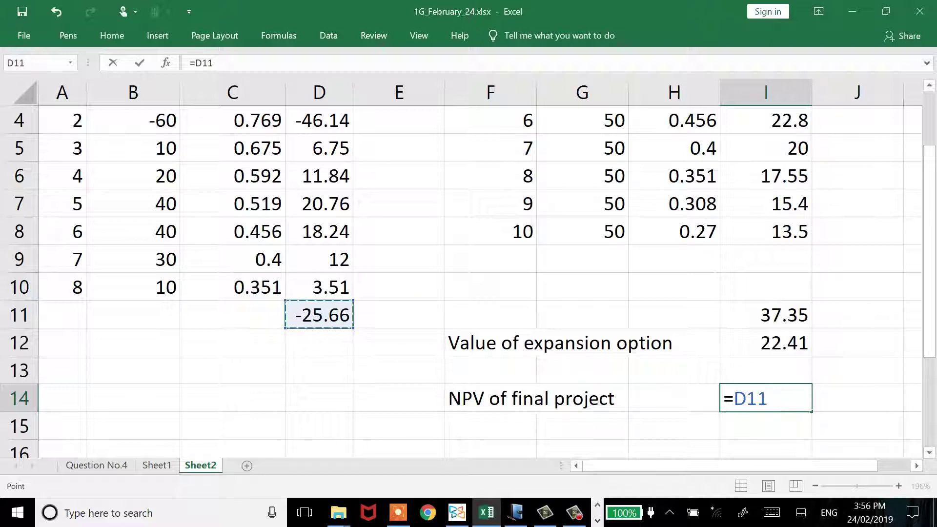
pyautogui.write('+')
pyautogui.press('Up')
pyautogui.press('Up')
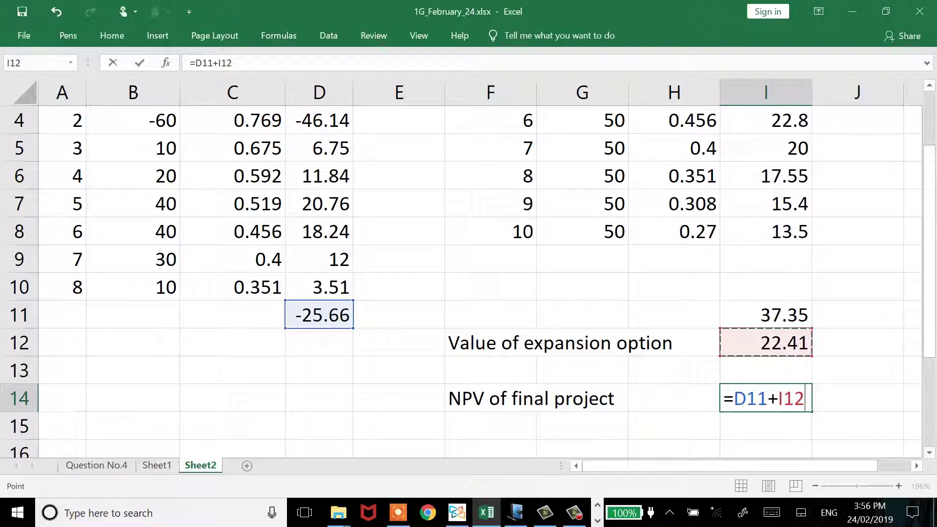
pyautogui.press('Return')
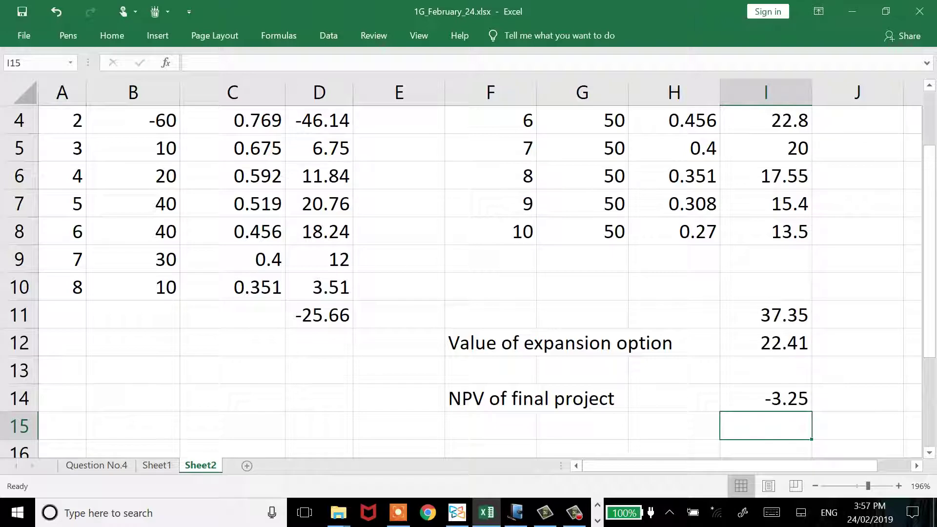
# Step: Examine the expansion option's value and its yearly discounted cash flows in column I
pyautogui.press('Up')
pyautogui.press('Up')
pyautogui.press('Up')
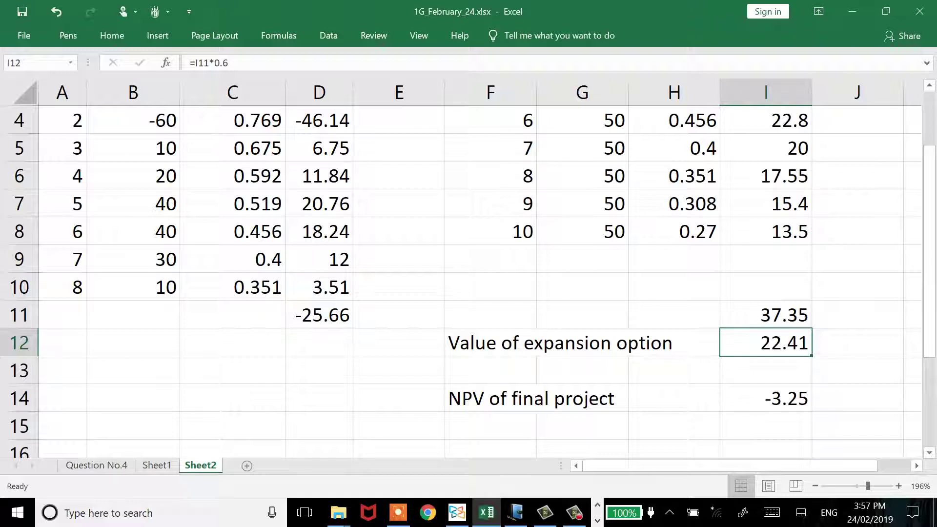
pyautogui.press('Up')
pyautogui.press('Up')
pyautogui.press('Up')
pyautogui.press('Up')
pyautogui.press('Up')
pyautogui.press('Up')
pyautogui.press('Up')
pyautogui.press('Up')
pyautogui.press('Up')
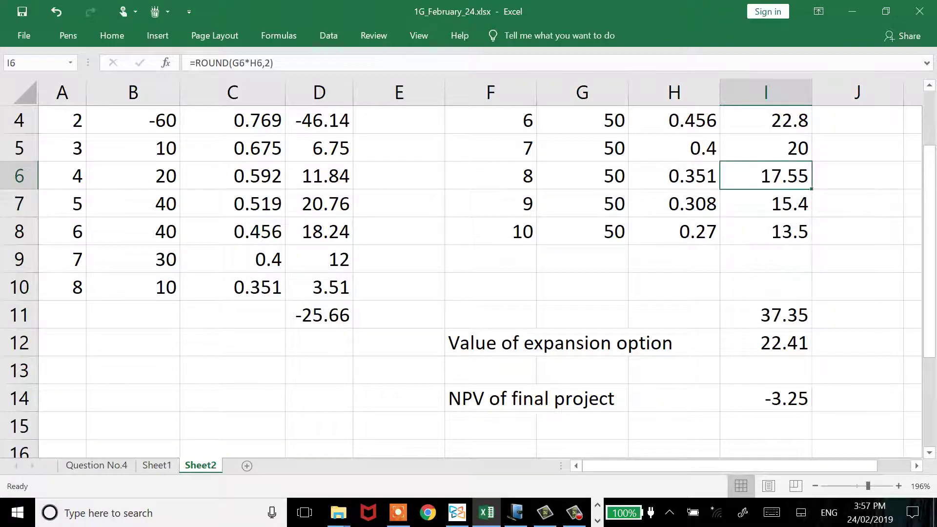
pyautogui.press('Up')
pyautogui.press('Down')
pyautogui.press('Down')
pyautogui.press('Down')
pyautogui.press('Down')
pyautogui.press('Down')
pyautogui.press('Down')
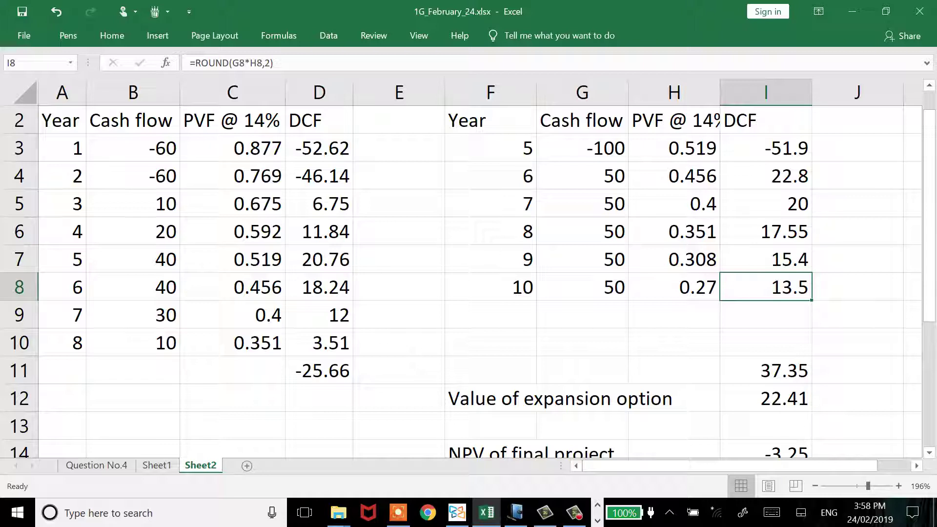
# Step: Check the problem statement in Xodo, return to the Excel worksheet and examine the option value formula in I12
pyautogui.hotkey('alt', 'Tab')
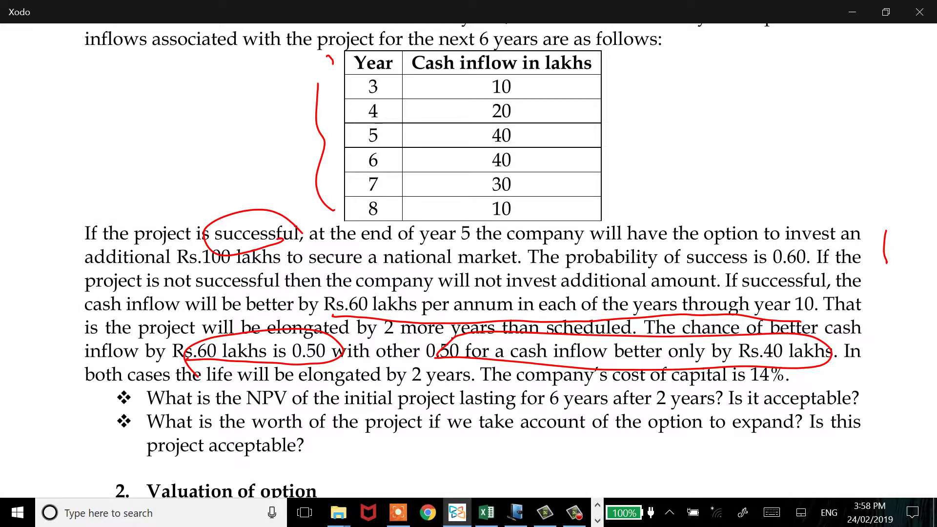
pyautogui.hotkey('alt', 'Tab')
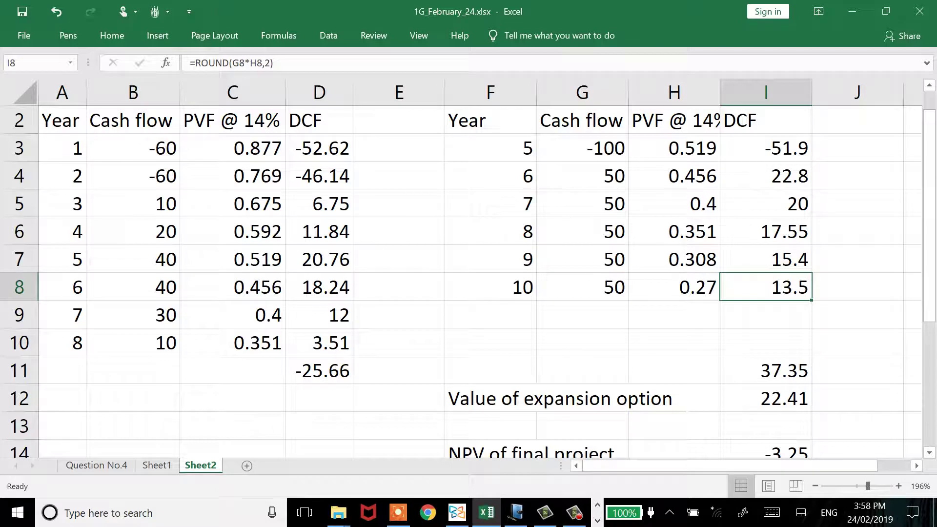
pyautogui.press('Down')
pyautogui.press('Down')
pyautogui.press('Down')
pyautogui.press('Down')
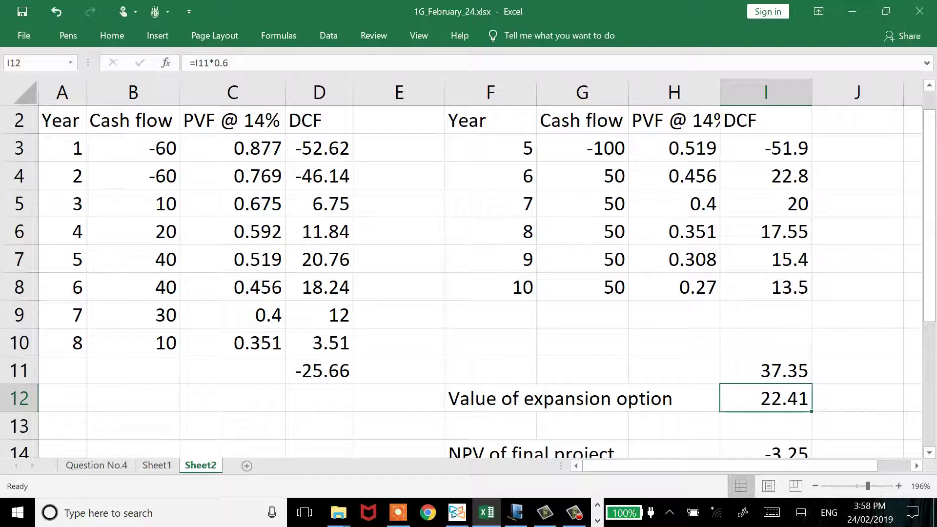
# Step: Try a cash flow of 60 for years 6 to 10 of the expansion option in G4:G8
pyautogui.press('Up')
pyautogui.press('Up')
pyautogui.press('Up')
pyautogui.press('Up')
pyautogui.press('Up')
pyautogui.press('Up')
pyautogui.press('Left')
pyautogui.press('Left')
pyautogui.press('Up')
pyautogui.press('Up')
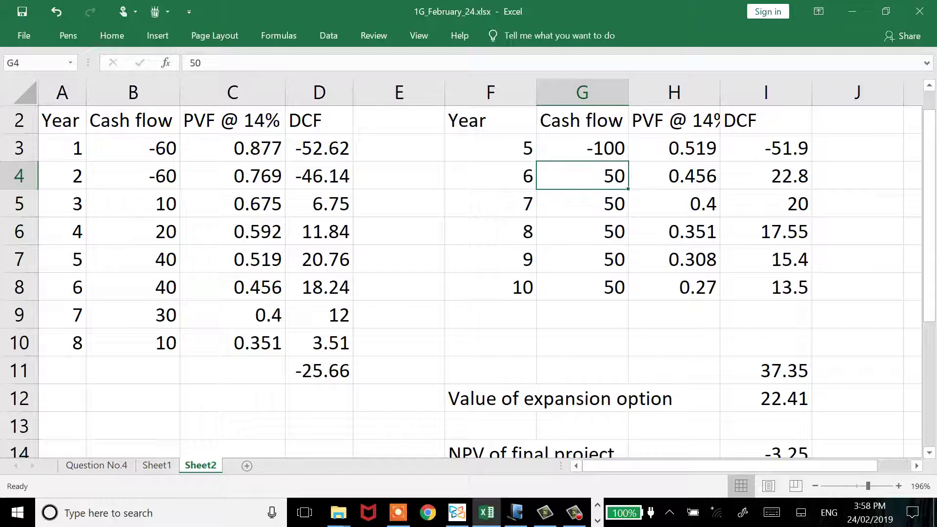
pyautogui.write('60')
pyautogui.hotkey('ctrl', 'Return')
pyautogui.hotkey('shift', 'Down')
pyautogui.hotkey('shift', 'Down')
pyautogui.hotkey('shift', 'Down')
pyautogui.hotkey('shift', 'Down')
pyautogui.hotkey('ctrl', 'd')
pyautogui.hotkey('ctrl', 'q')
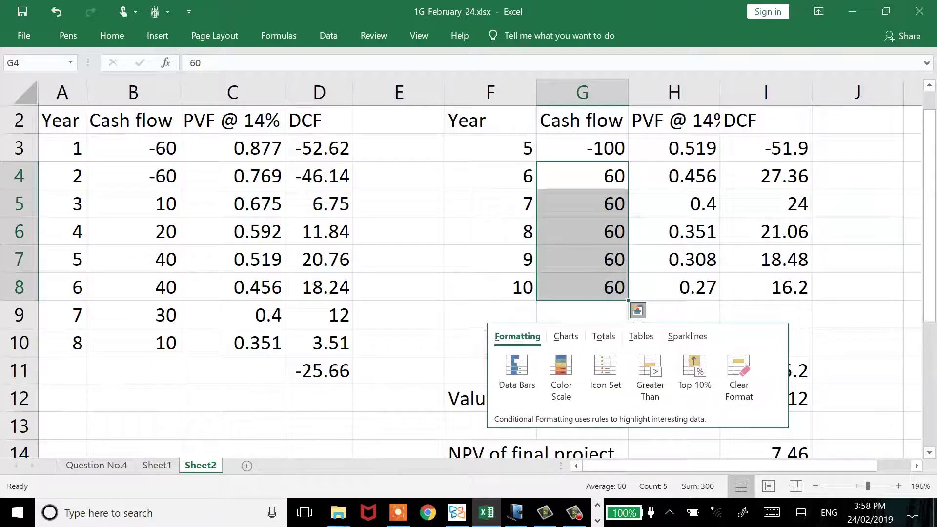
# Step: Close the quick analysis options and examine the value of the expansion option in I12
pyautogui.press('Right')
pyautogui.press('Right')
pyautogui.press('Escape')
pyautogui.press('Down')
pyautogui.press('Down')
pyautogui.press('Down')
pyautogui.press('Down')
pyautogui.press('Down')
pyautogui.press('Down')
pyautogui.press('Down')
pyautogui.press('Down')
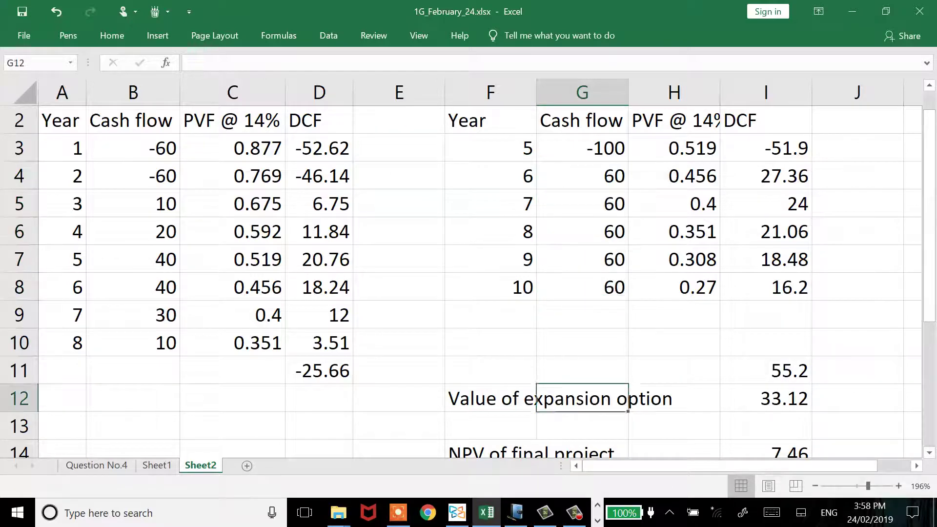
pyautogui.press('Right')
pyautogui.press('Right')
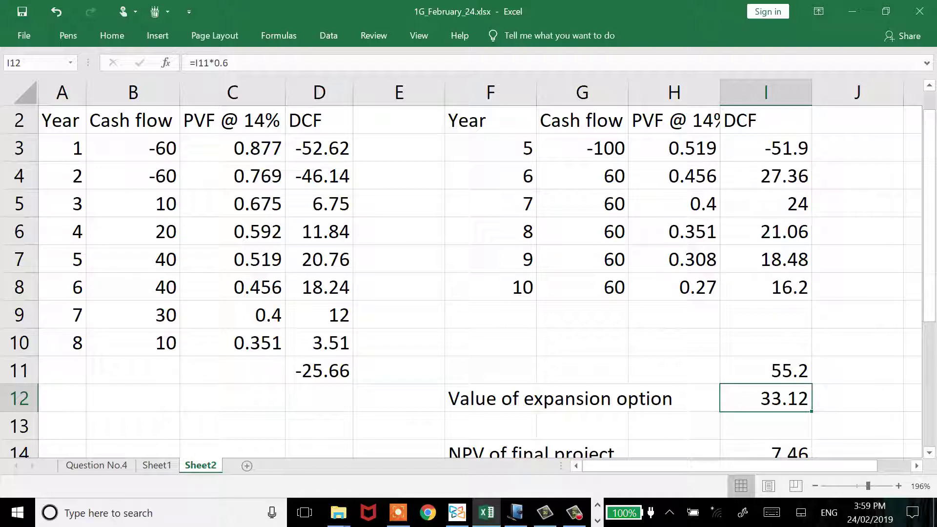
# Step: Undo the trial change to the expansion cash flows in G4:G8 and check the discount factor formulas in H4 and H5
pyautogui.hotkey('ctrl', 'z')
pyautogui.hotkey('ctrl', 'z')
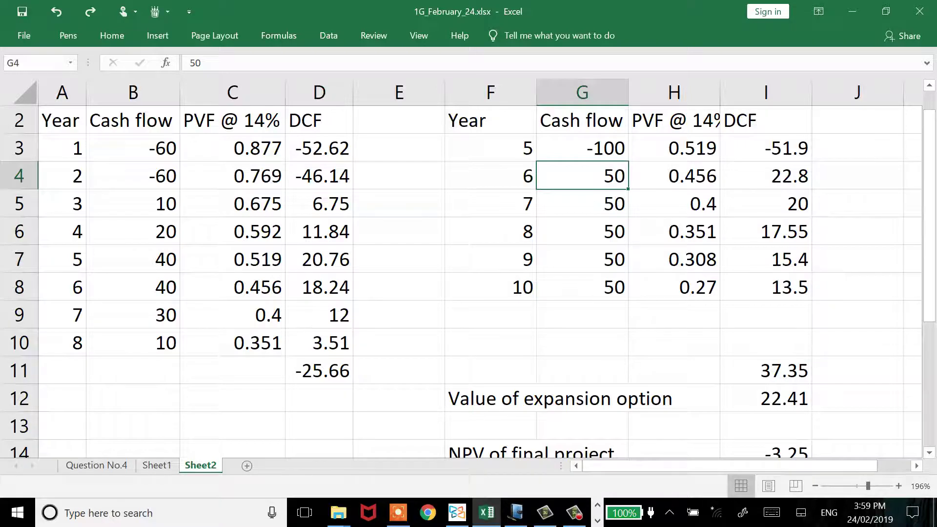
pyautogui.click(674, 176)
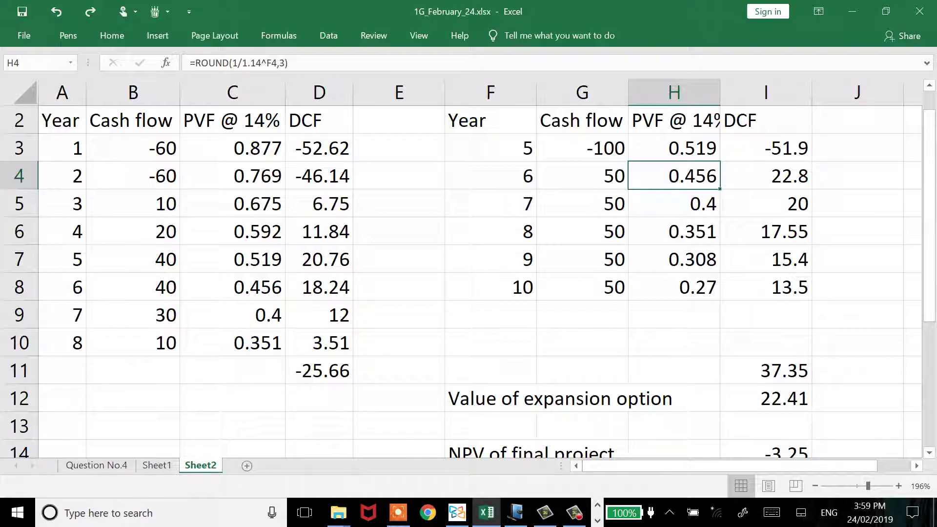
pyautogui.click(673, 203)
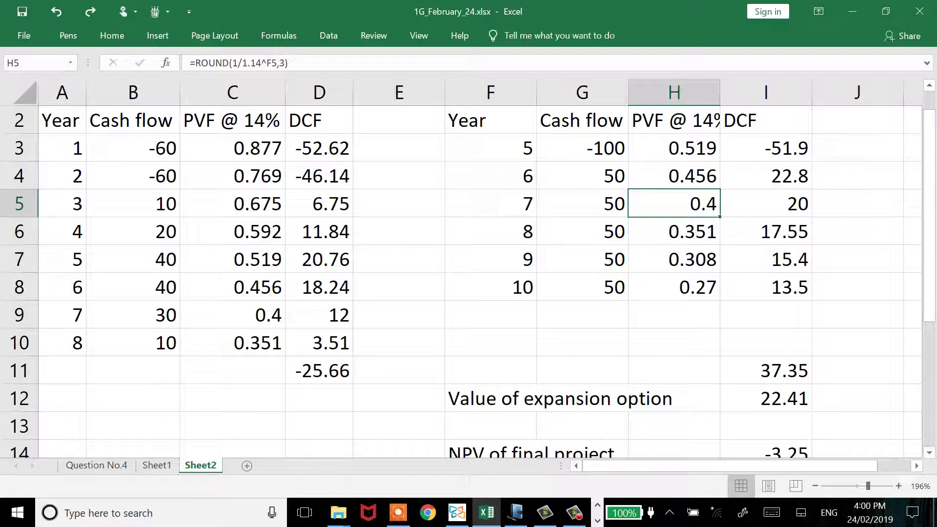
# Step: Recheck the problem statement in Xodo, return to the Excel worksheet and highlight the base project table A3:D11
pyautogui.hotkey('alt', 'Tab')
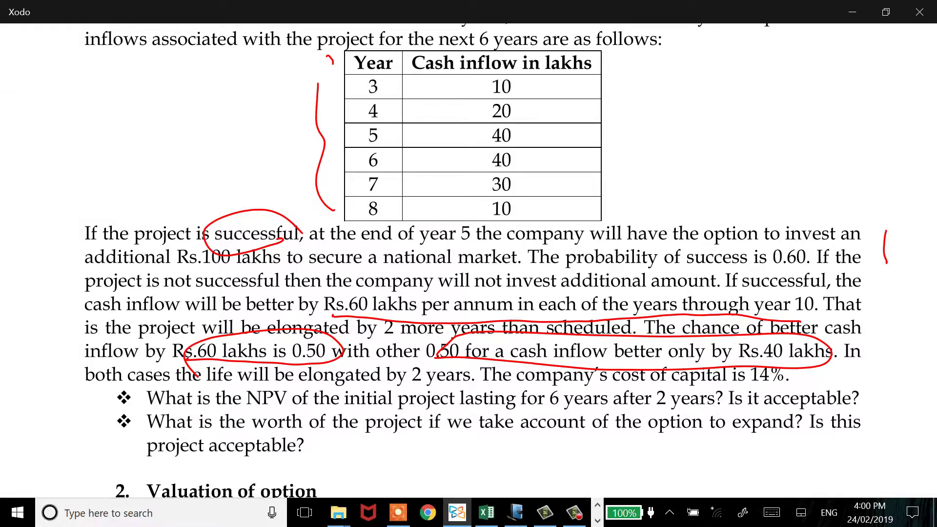
pyautogui.hotkey('alt', 'Tab')
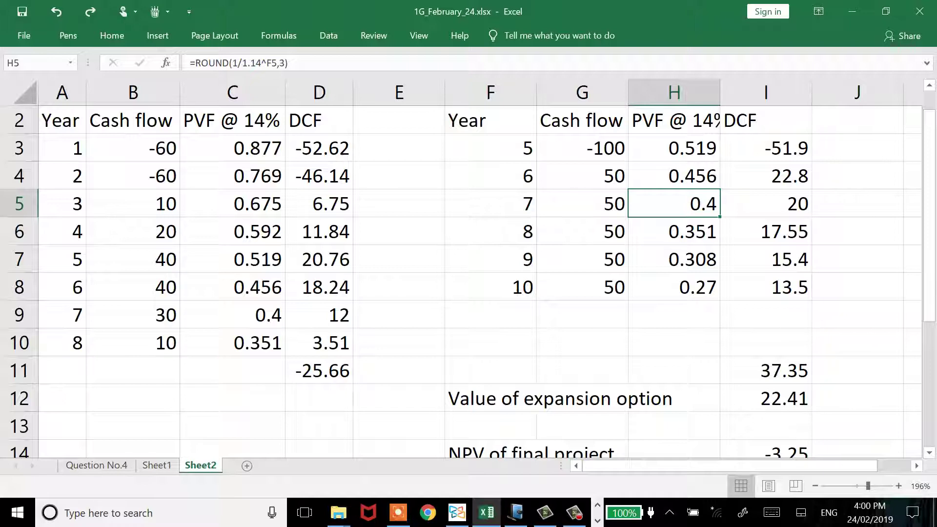
pyautogui.press('Up')
pyautogui.press('Up')
pyautogui.press('Left')
pyautogui.press('Left')
pyautogui.press('Left')
pyautogui.press('Left')
pyautogui.press('Left')
pyautogui.press('Left')
pyautogui.press('Left')
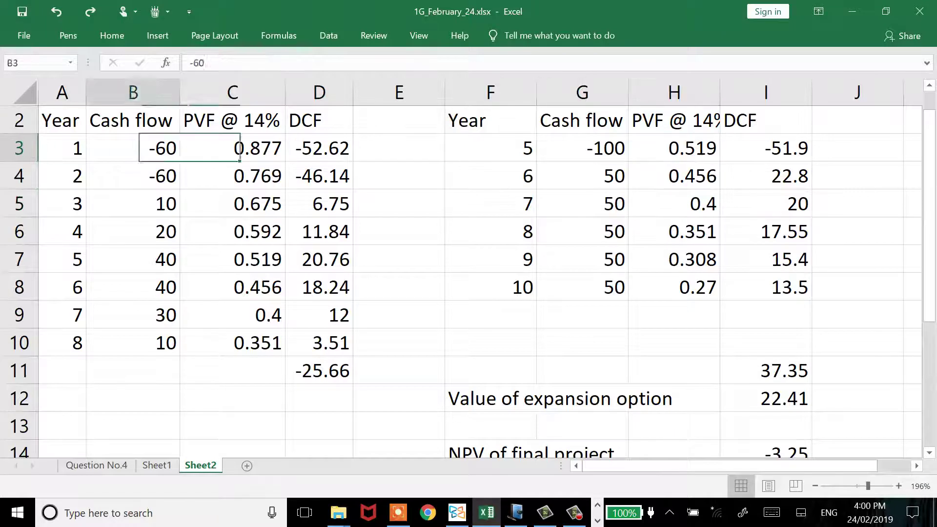
pyautogui.hotkey('shift', 'Right')
pyautogui.hotkey('shift', 'Right')
pyautogui.hotkey('shift', 'Right')
pyautogui.hotkey('shift', 'Down')
pyautogui.hotkey('shift', 'Down')
pyautogui.hotkey('shift', 'Down')
pyautogui.hotkey('shift', 'Down')
pyautogui.hotkey('shift', 'Down')
pyautogui.hotkey('shift', 'Down')
pyautogui.hotkey('shift', 'Down')
pyautogui.hotkey('shift', 'Down')
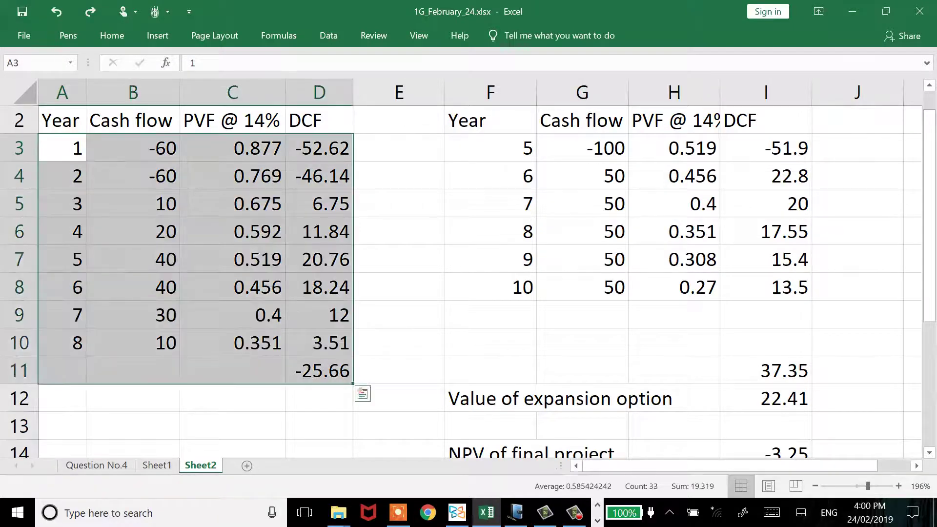
# Step: Examine the expansion option's discounted cash flows in column I down to the option value formula in I12
pyautogui.press('Right')
pyautogui.press('Right')
pyautogui.press('Right')
pyautogui.press('Right')
pyautogui.press('Right')
pyautogui.press('Right')
pyautogui.press('Right')
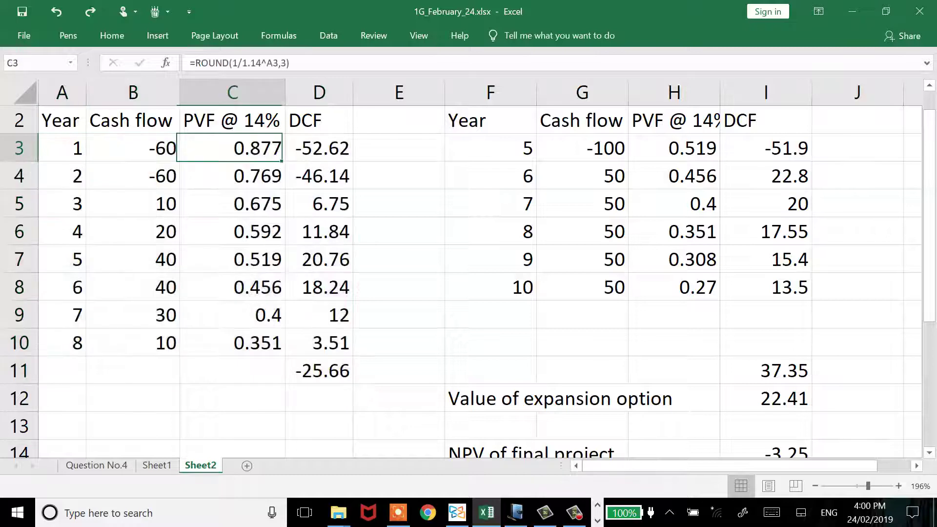
pyautogui.press('Right')
pyautogui.press('Down')
pyautogui.press('Down')
pyautogui.press('Down')
pyautogui.press('Down')
pyautogui.press('Down')
pyautogui.press('Down')
pyautogui.press('Down')
pyautogui.press('Down')
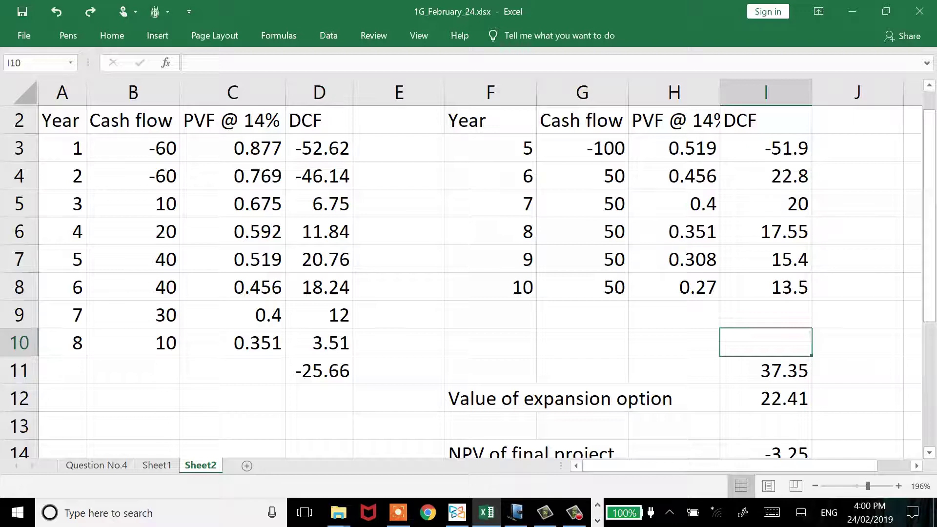
pyautogui.press('Right')
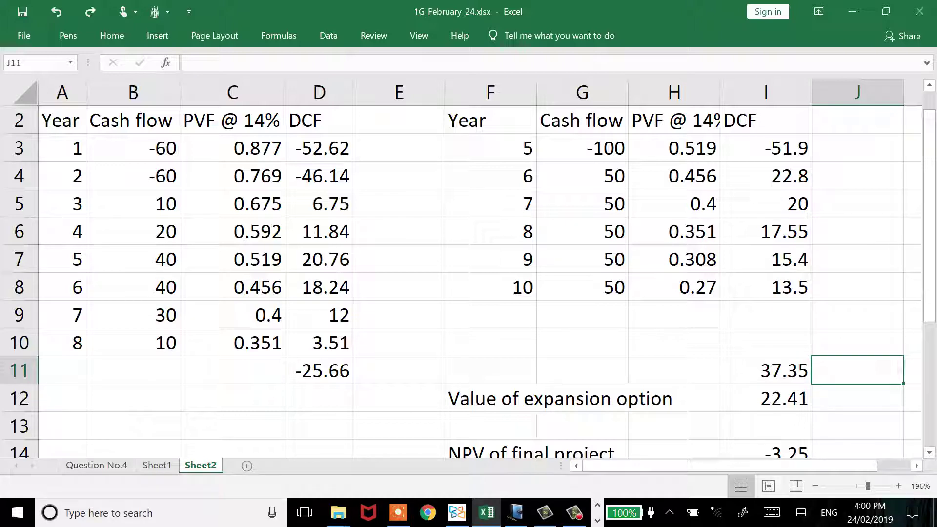
pyautogui.press('Down')
pyautogui.press('Left')
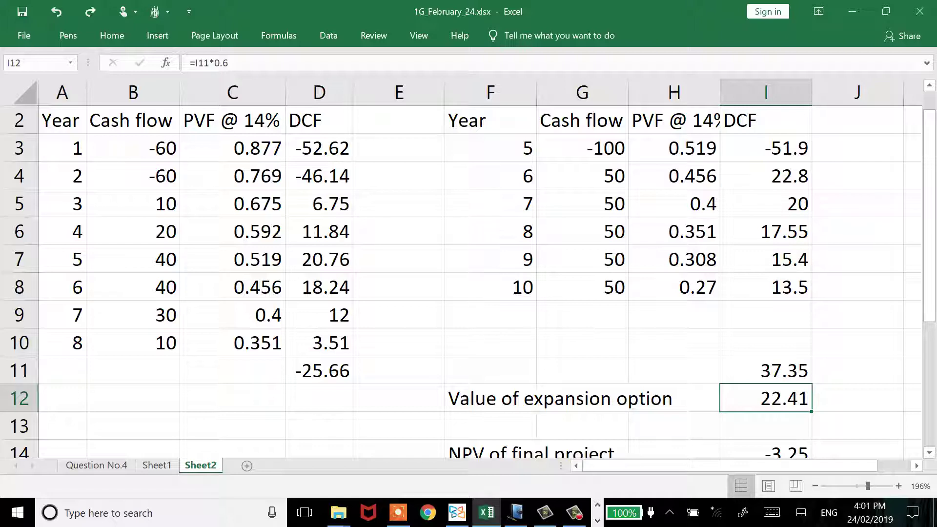
# Step: Highlight the expansion option value row F12:I12 and review the final project's NPV and the cash flow sum formula in I11
pyautogui.hotkey('shift', 'Left')
pyautogui.hotkey('shift', 'Left')
pyautogui.hotkey('shift', 'Left')
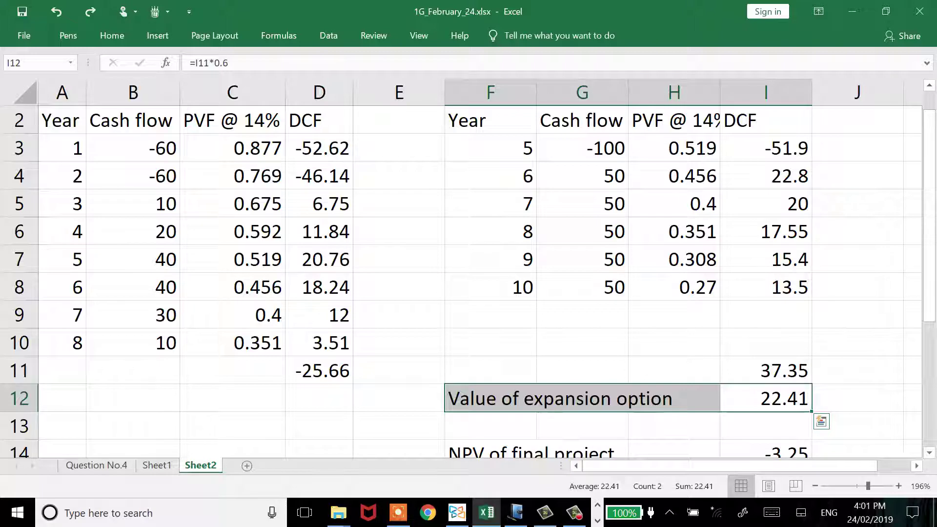
pyautogui.press('Down')
pyautogui.press('Down')
pyautogui.press('Up')
pyautogui.press('Up')
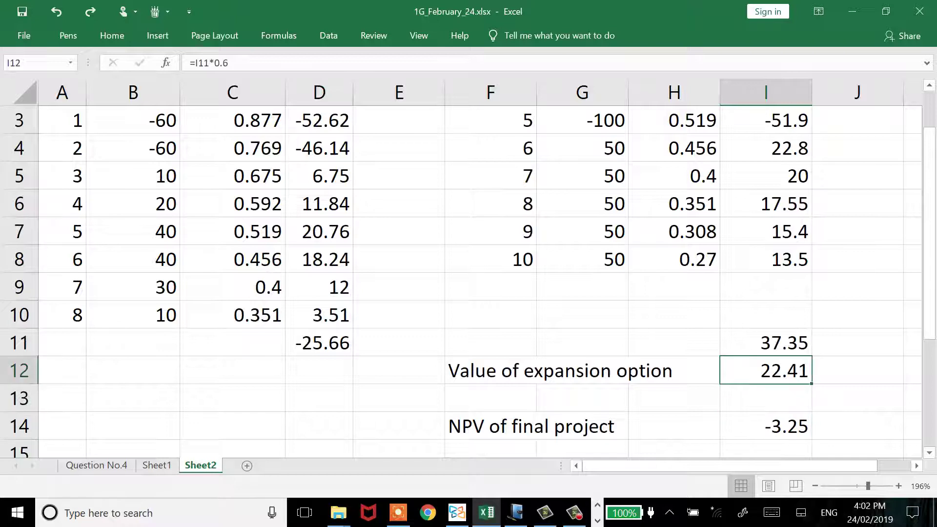
pyautogui.press('Down')
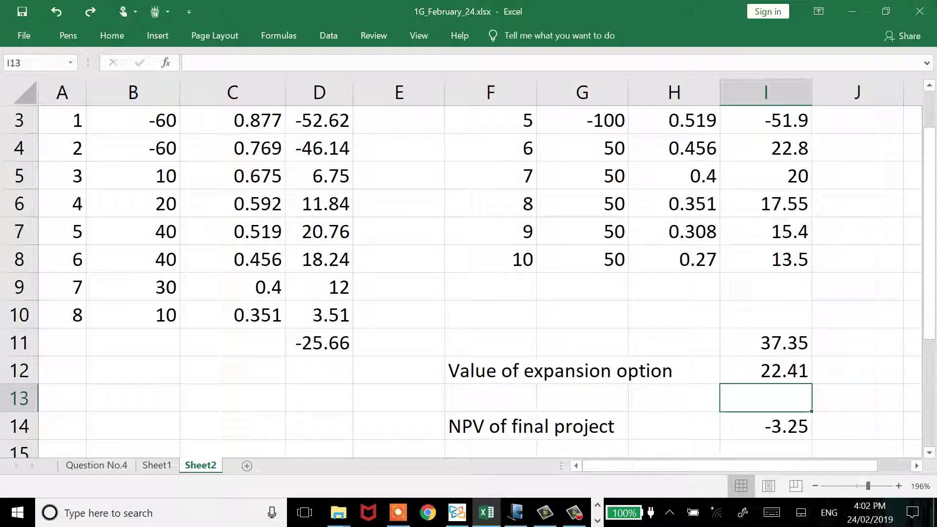
pyautogui.click(765, 343)
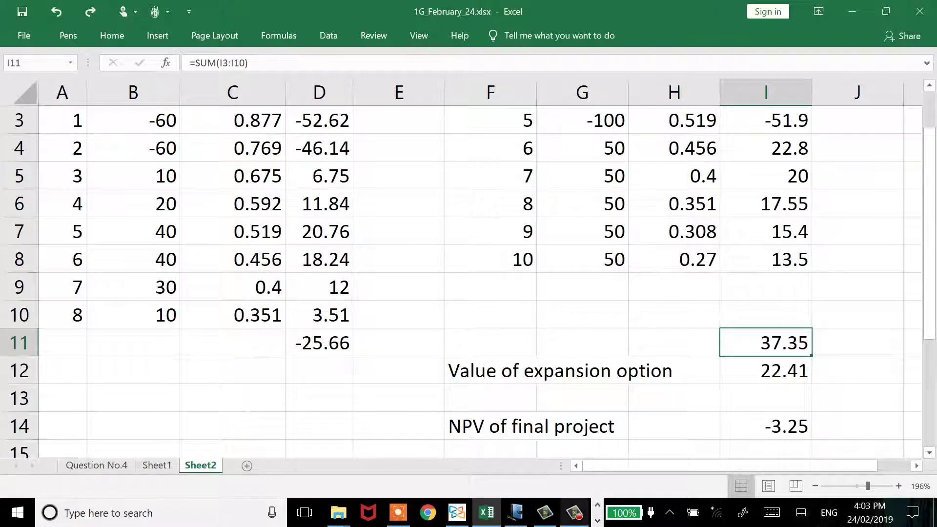
pyautogui.click(574, 512)
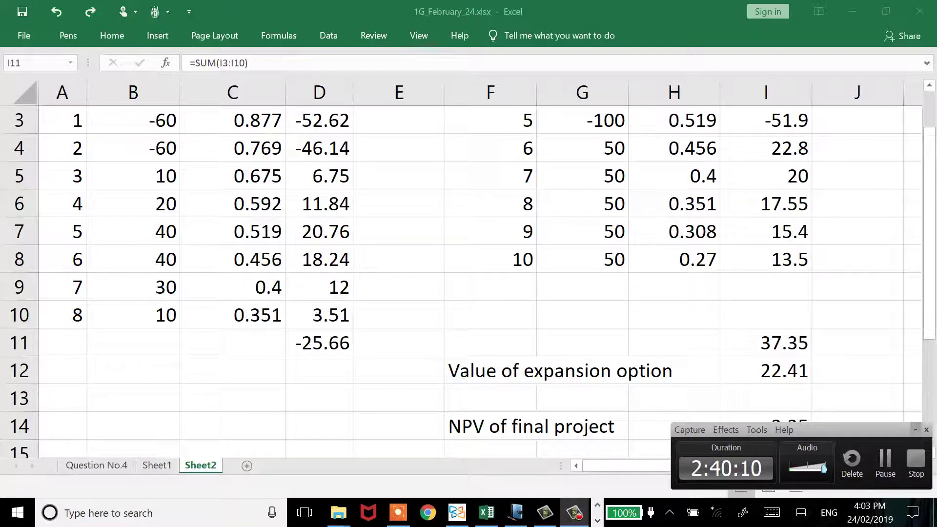
pyautogui.click(674, 397)
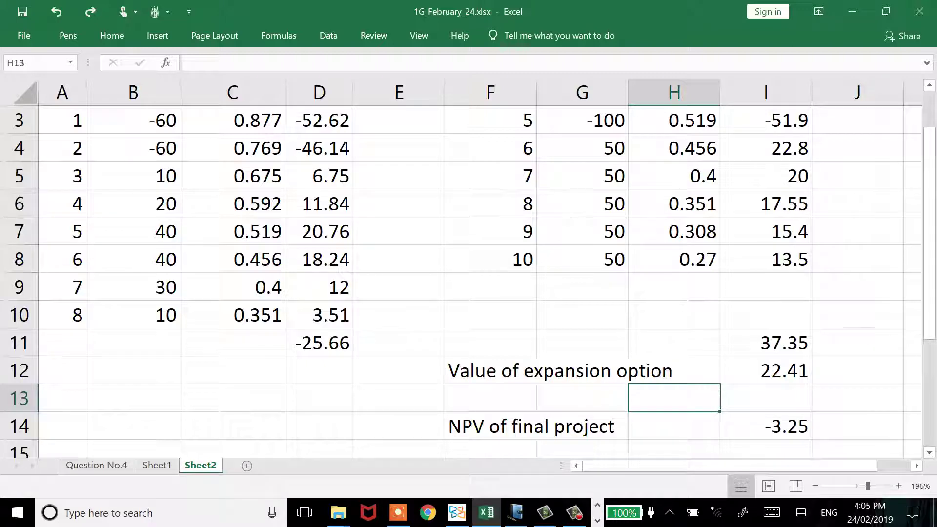
# Step: Switch to the problem document in Xodo and view problem 2, "Valuation of option"
pyautogui.hotkey('alt', 'Tab')
pyautogui.hotkey('alt', 'Tab')
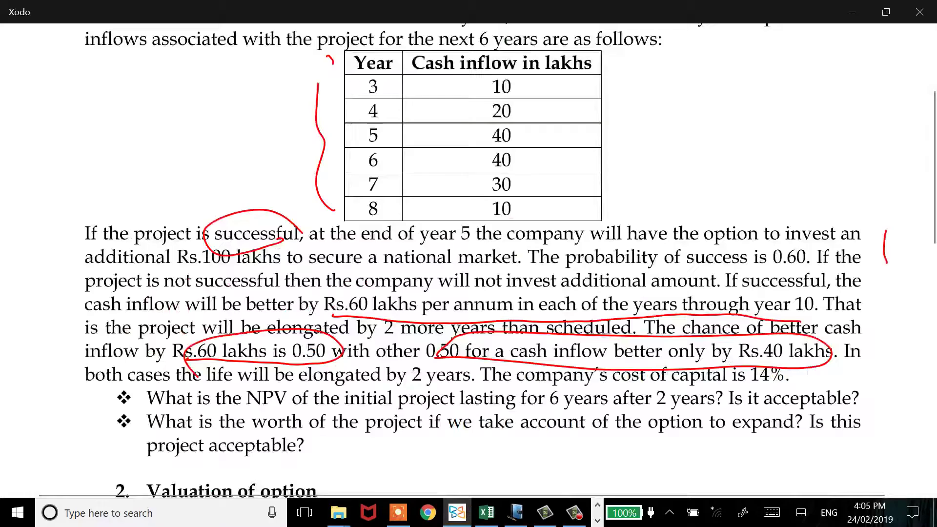
pyautogui.scroll(-3, 469, 259)
pyautogui.scroll(-5, 468, 259)
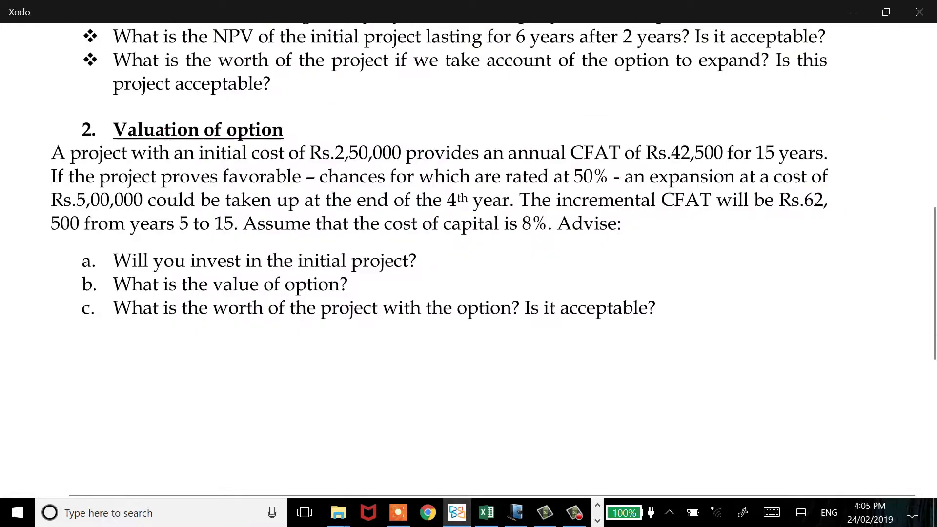